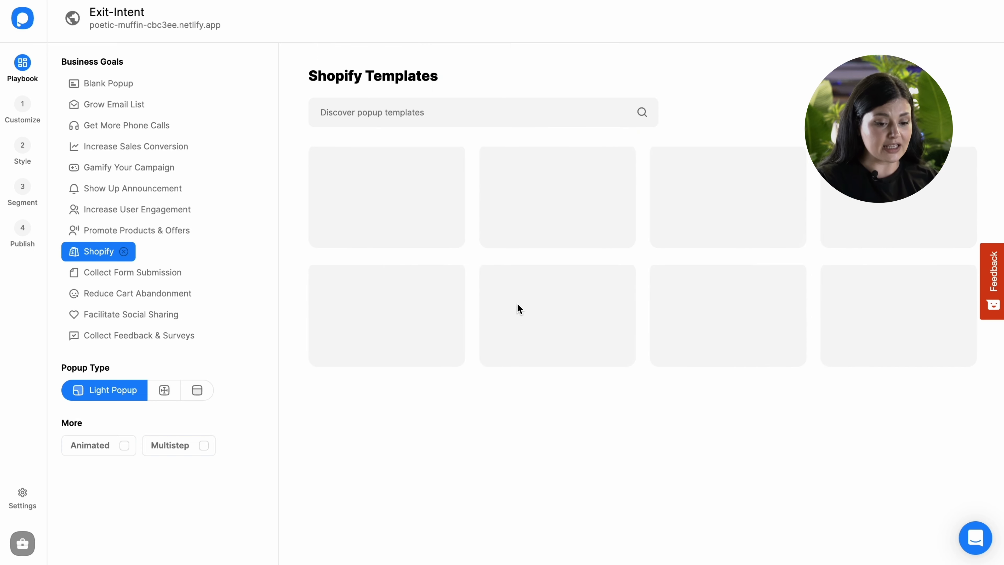
- Select the "Promote Products & Offers of a Shopify Store" popup template from the Shopify templates
scroll(833, 335, "down", 10)
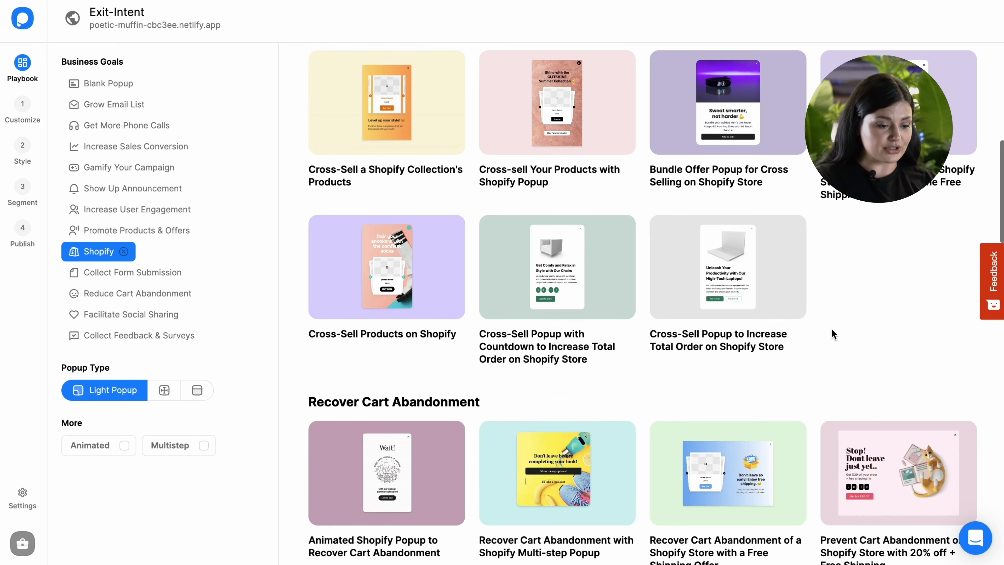
scroll(834, 334, "up", 10)
mouse_move(348, 243)
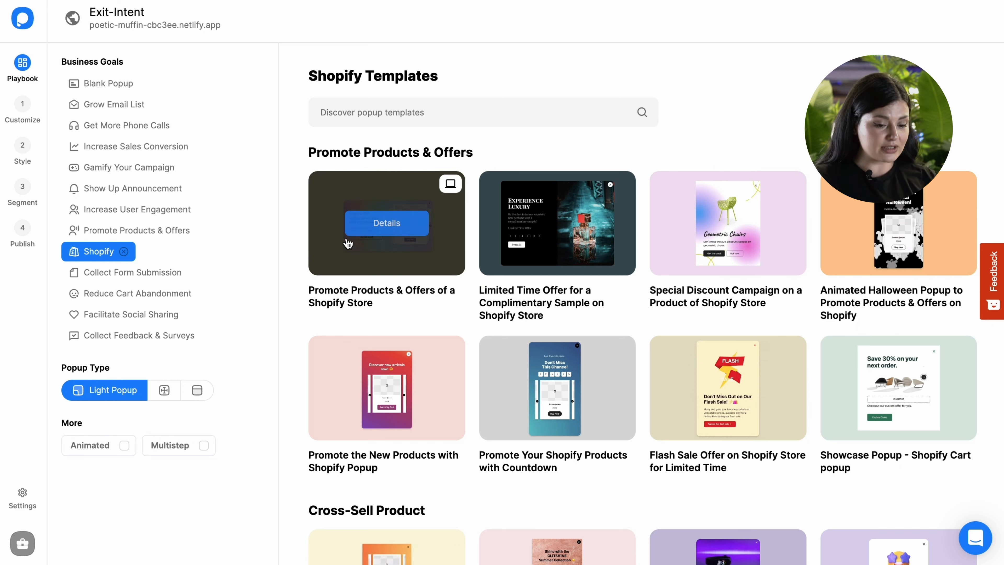
left_click(389, 223)
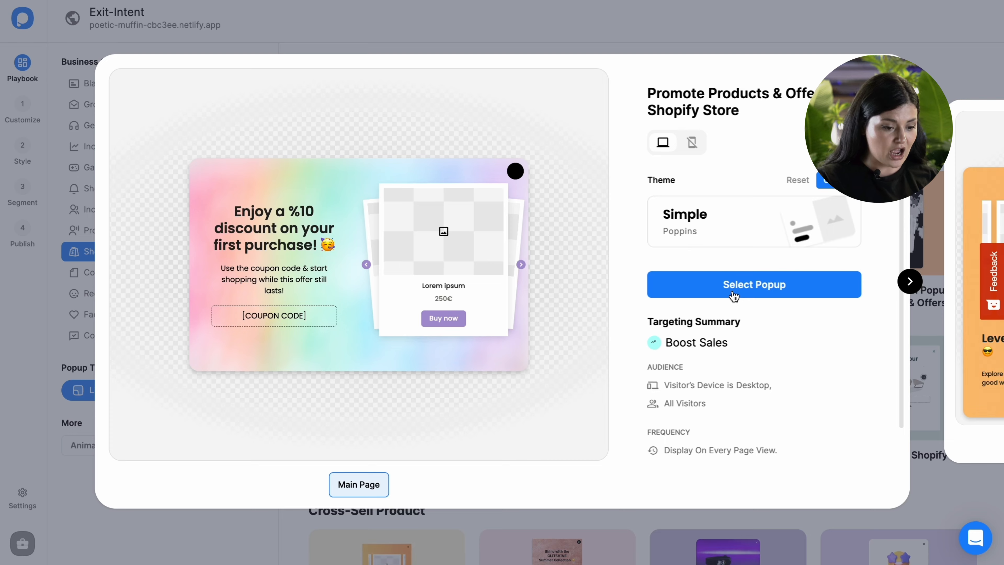
left_click(733, 293)
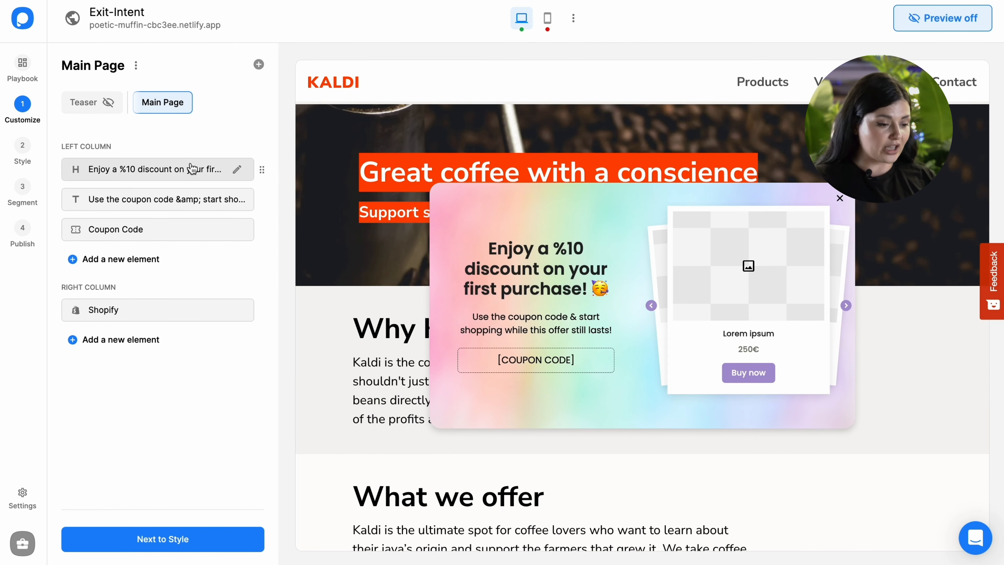
- Set the coupon code element's type to Unique, review its code generator settings and collapse the element
left_click(185, 173)
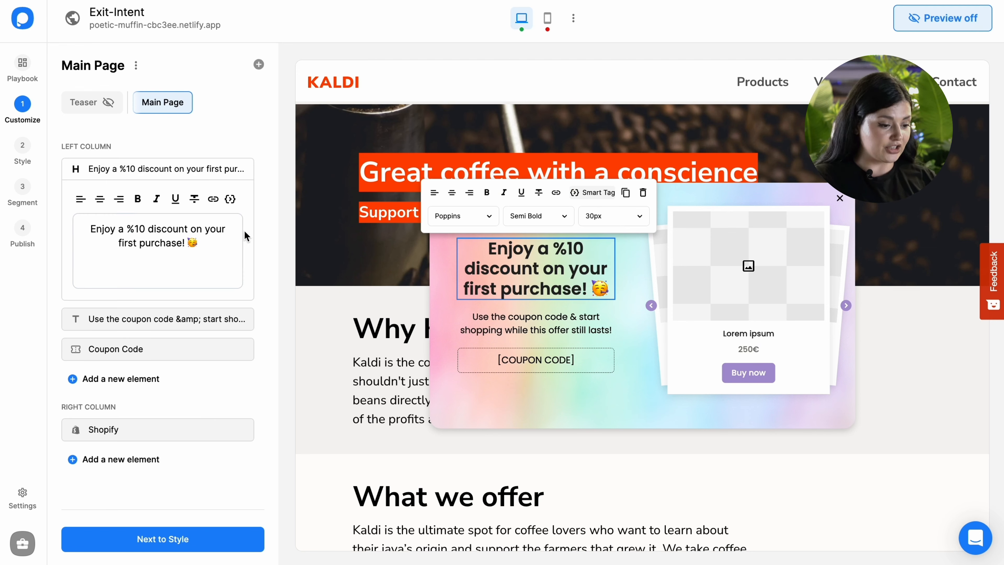
left_click(170, 349)
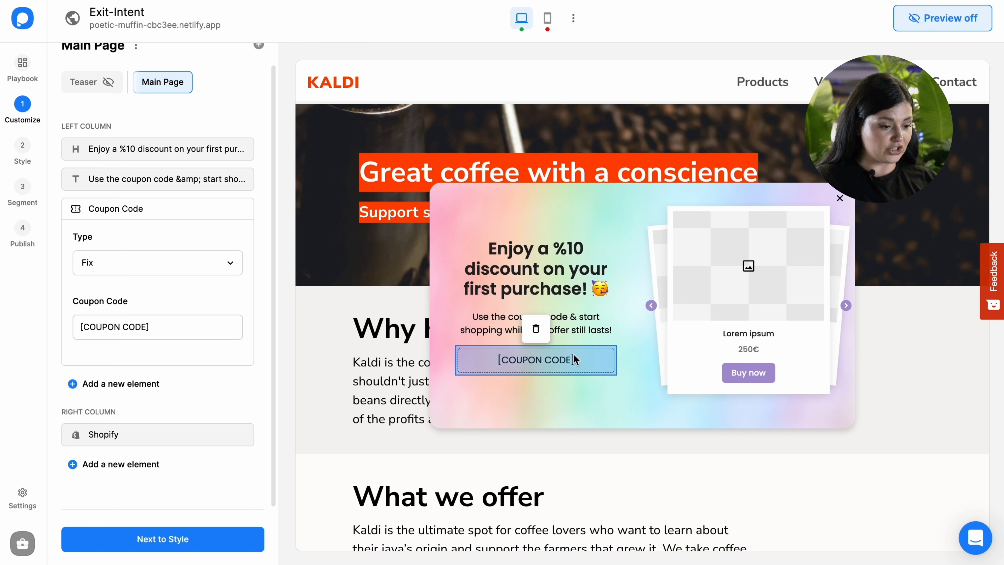
left_click(143, 263)
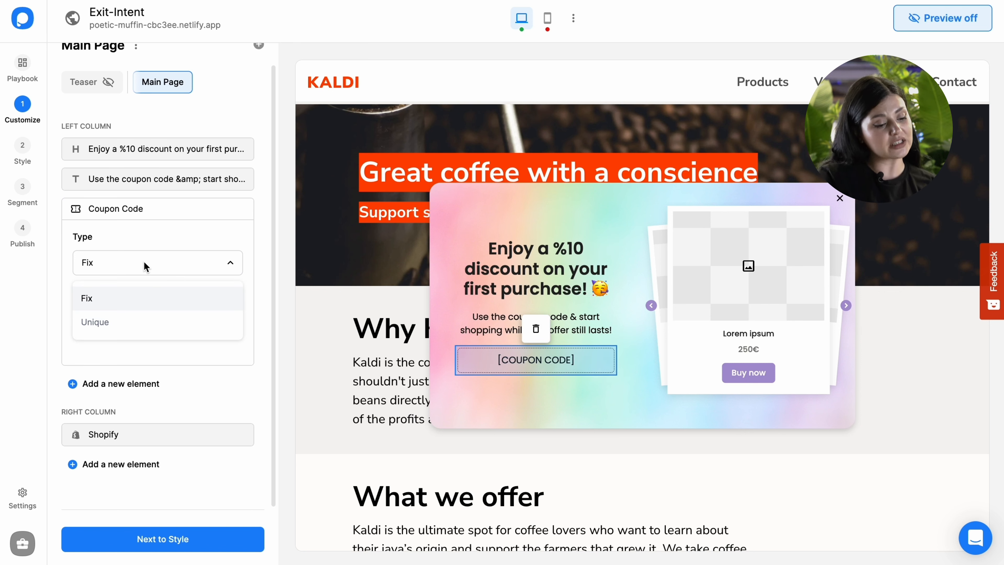
left_click(132, 322)
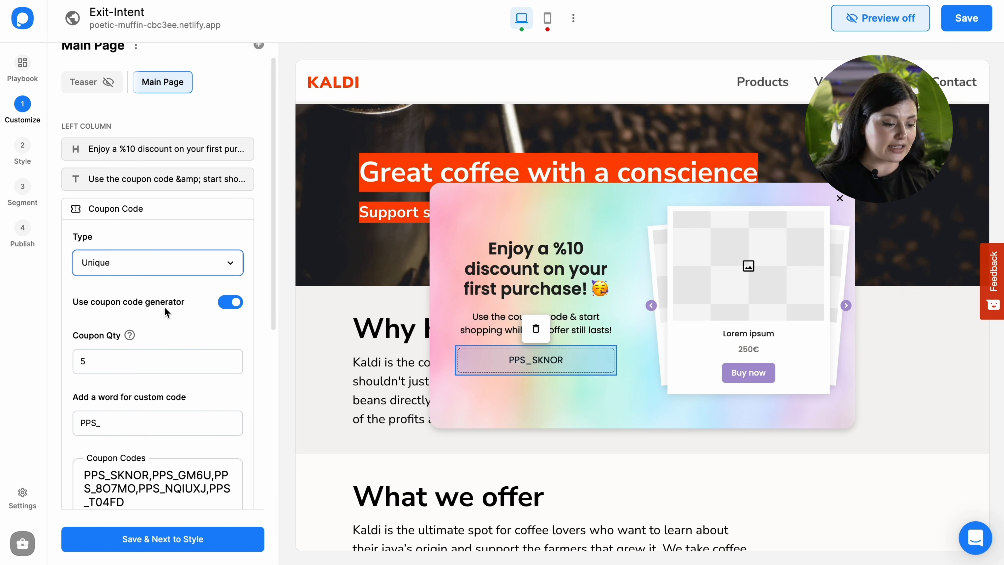
scroll(174, 311, "down", 7)
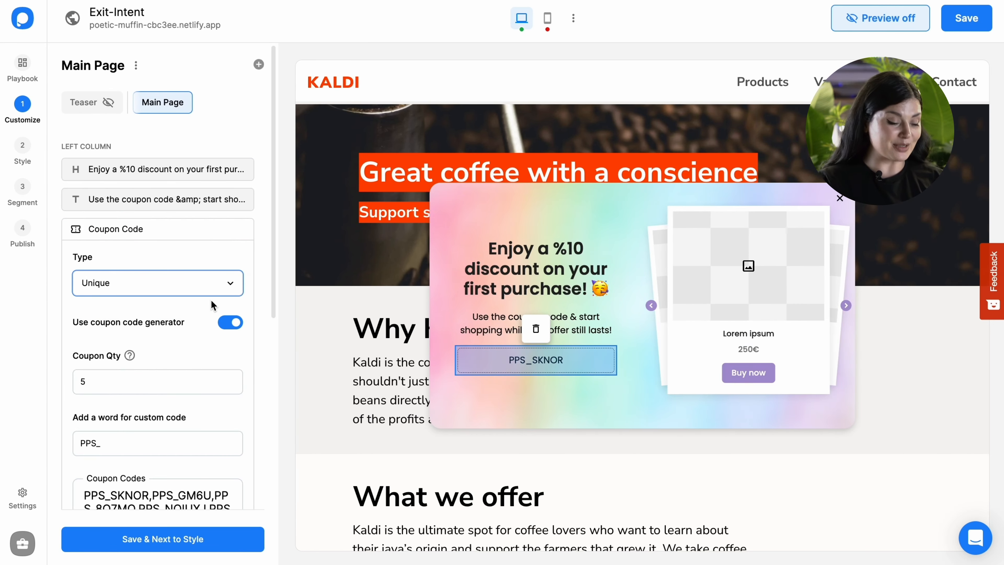
left_click(216, 276)
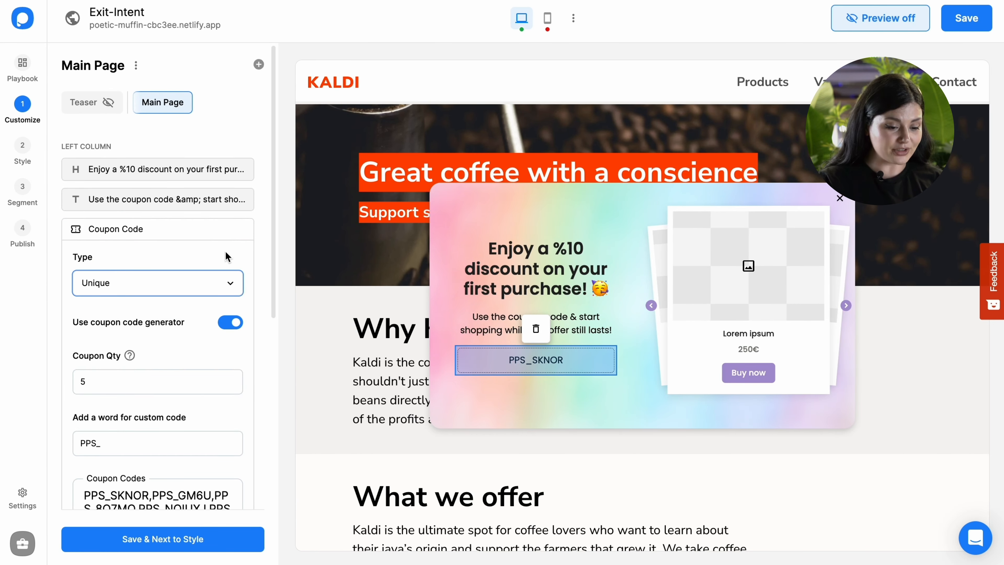
left_click(209, 237)
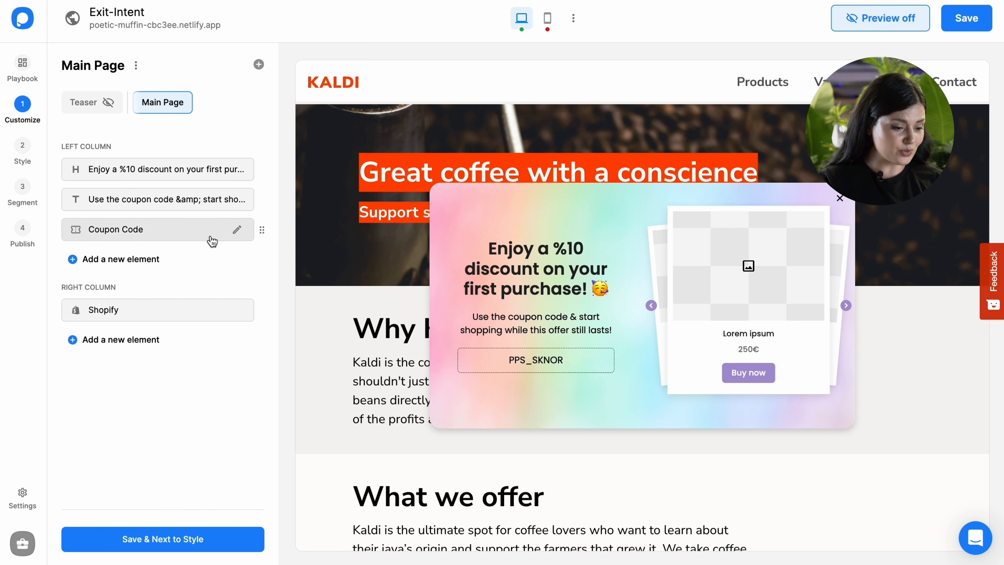
- Add a Countdown element to the popup's left column and place it above the coupon code
left_click(160, 262)
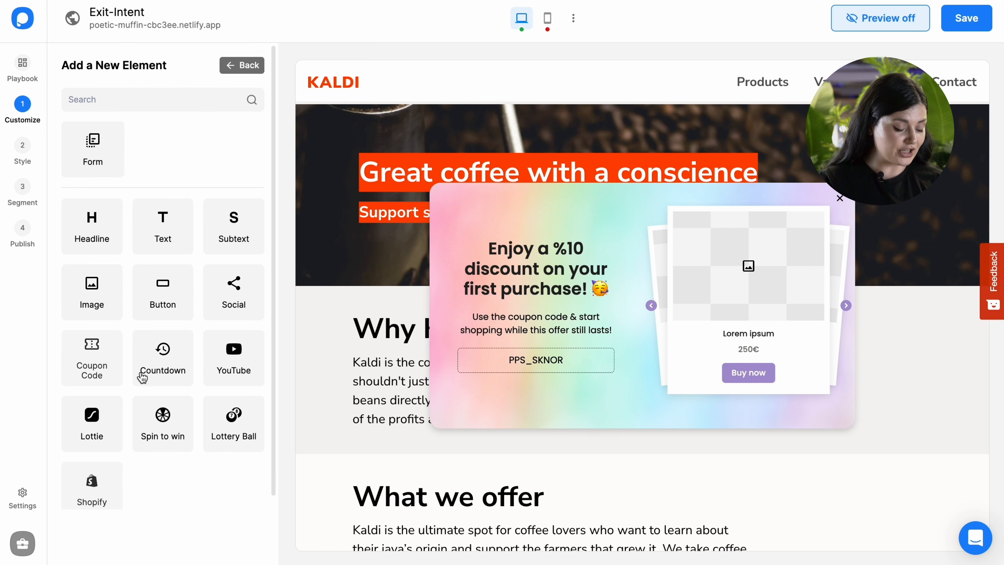
left_click(160, 366)
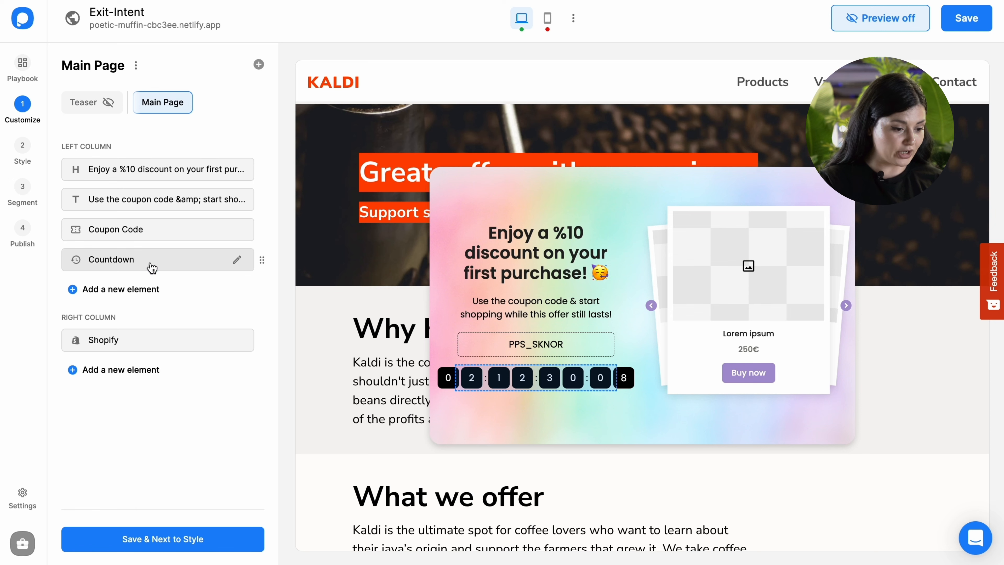
left_click_drag(153, 268, 154, 232)
- Hide the days unit in the countdown and set its hours to 1
left_click(154, 233)
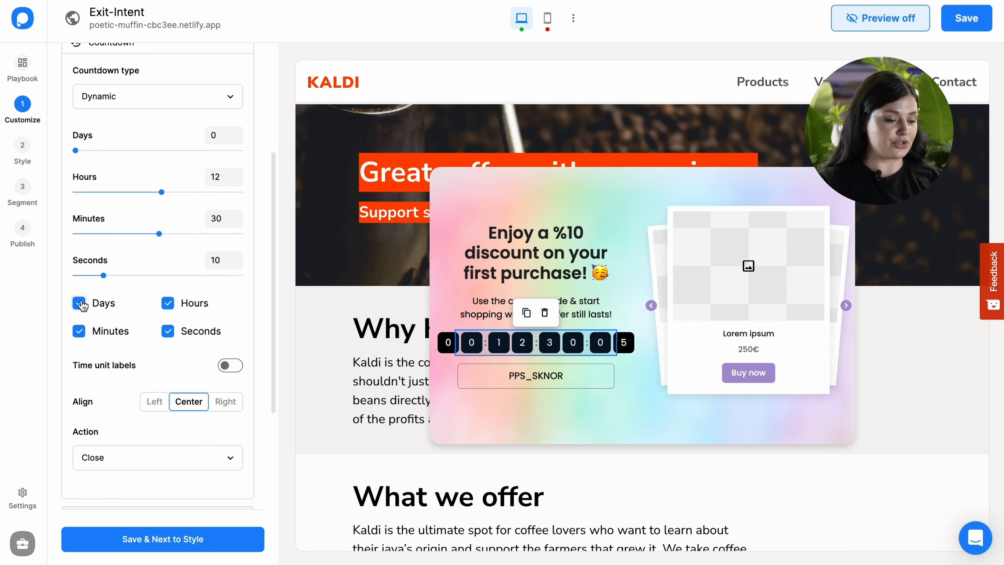
left_click(80, 304)
left_click_drag(161, 194, 82, 193)
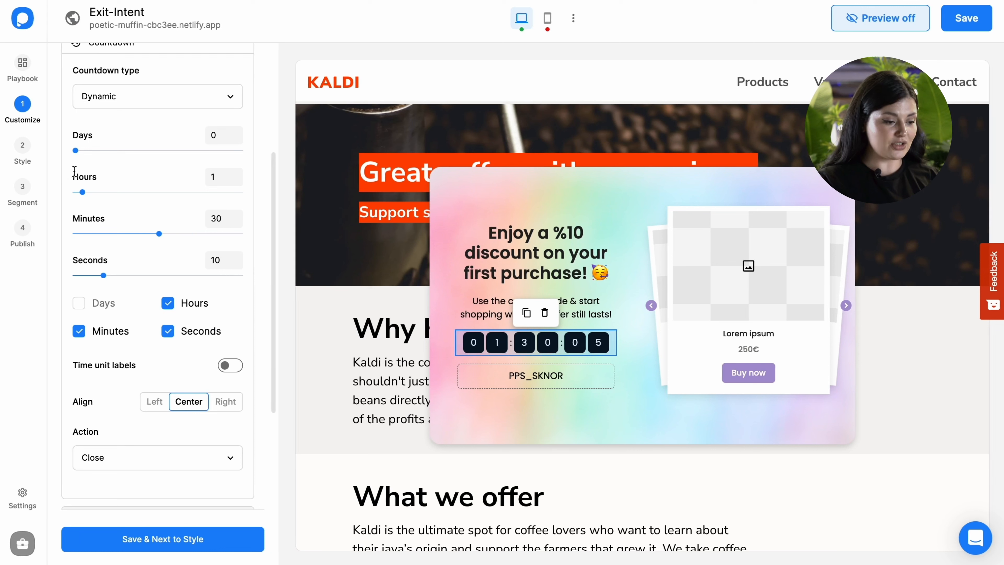
- Preview several style themes on the popup, including Fun Day, Elegant, Simple, Dark and Polaris
left_click(36, 159)
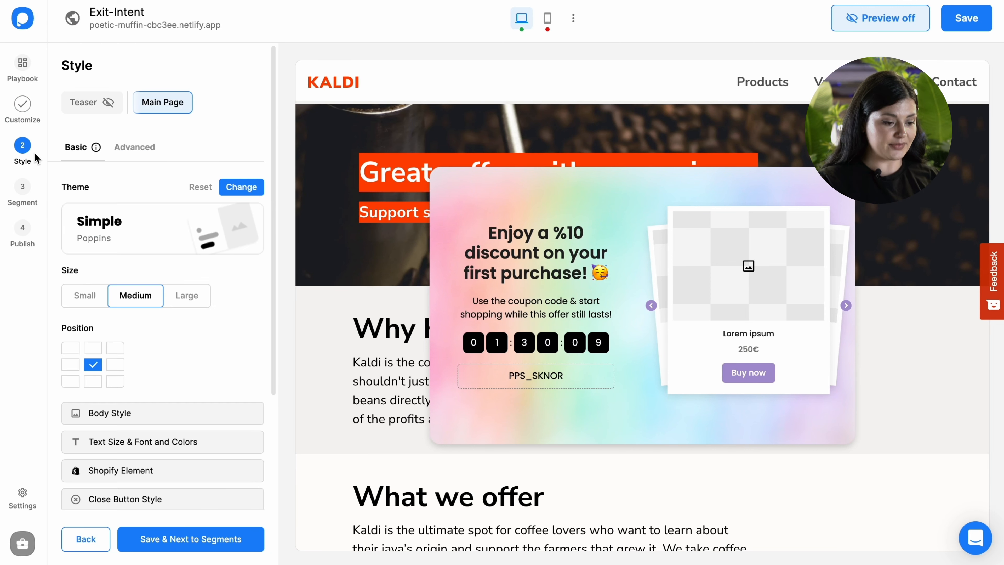
left_click(241, 187)
left_click(168, 335)
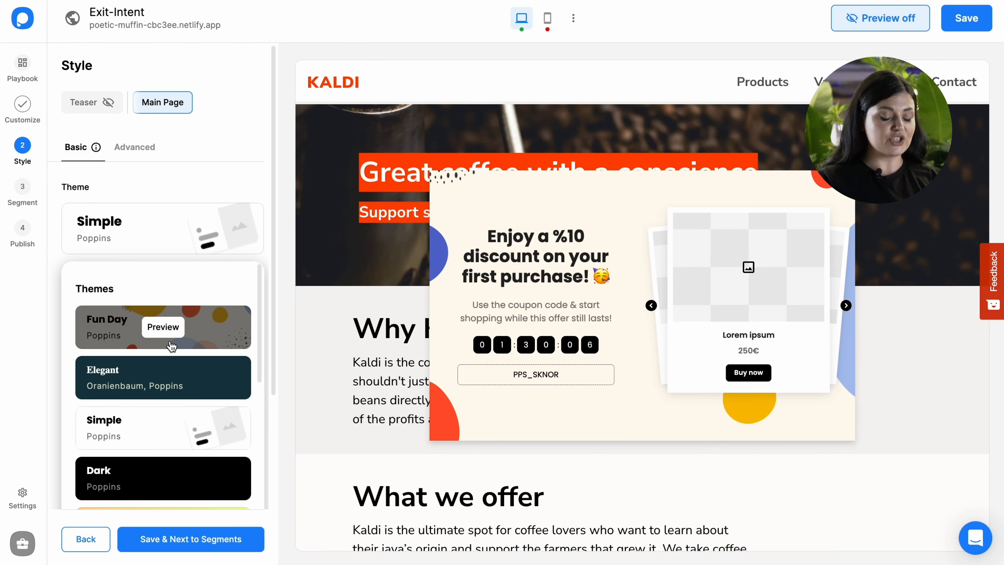
left_click(171, 378)
left_click(169, 425)
scroll(168, 440, "down", 1)
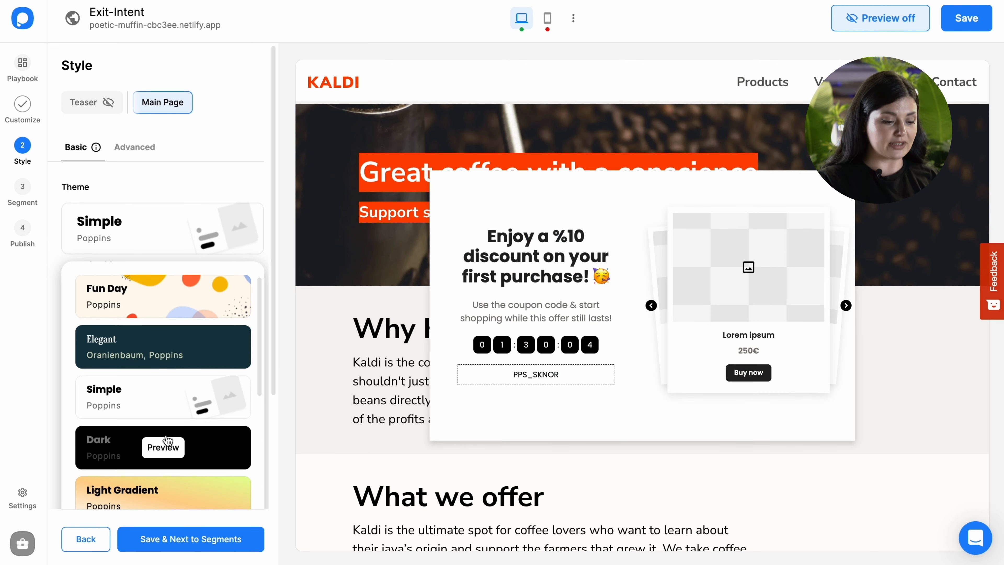
left_click(168, 441)
scroll(168, 435, "down", 1)
left_click(166, 420)
scroll(169, 427, "down", 1)
left_click(172, 437)
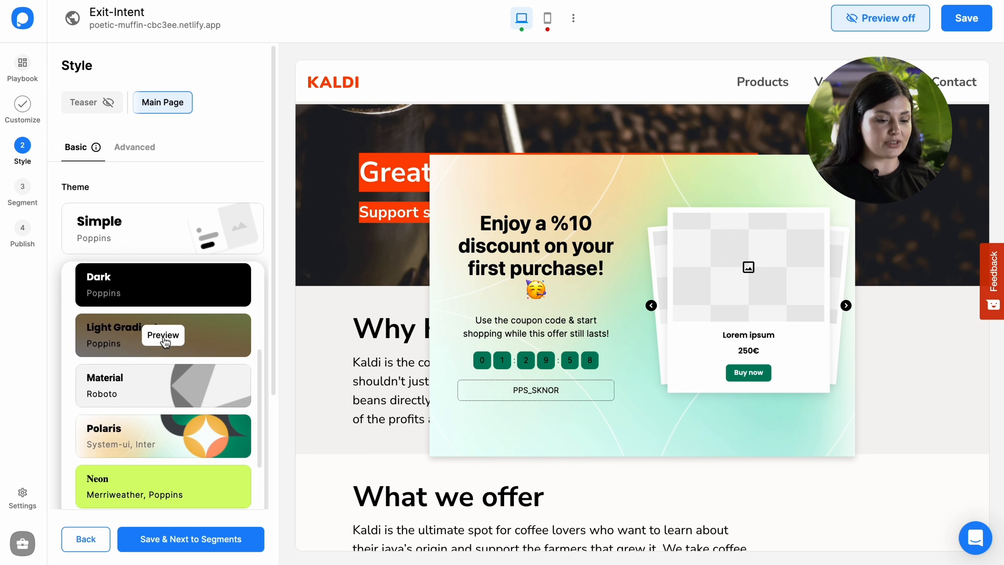
- Apply the Dark theme to the popup
left_click(166, 285)
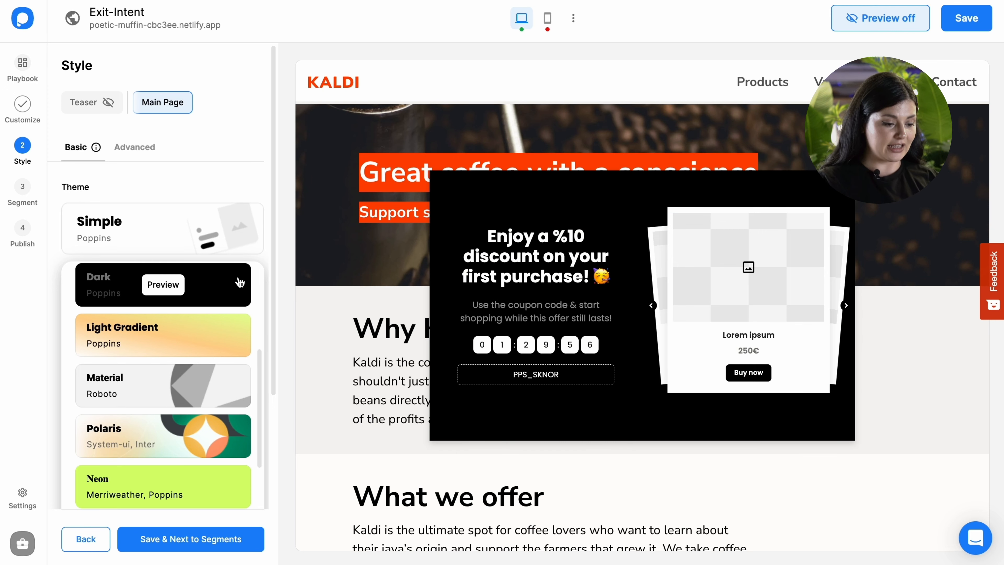
scroll(242, 337, "down", 5)
left_click(219, 392)
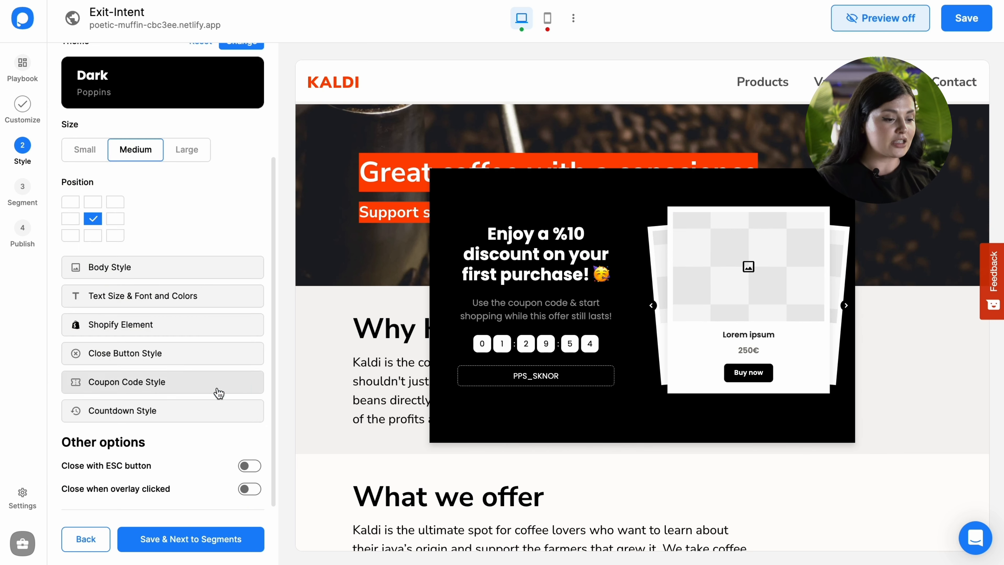
- Try the other popup sizes, keep Medium, and position the popup in the bottom-left corner of the page
left_click(97, 158)
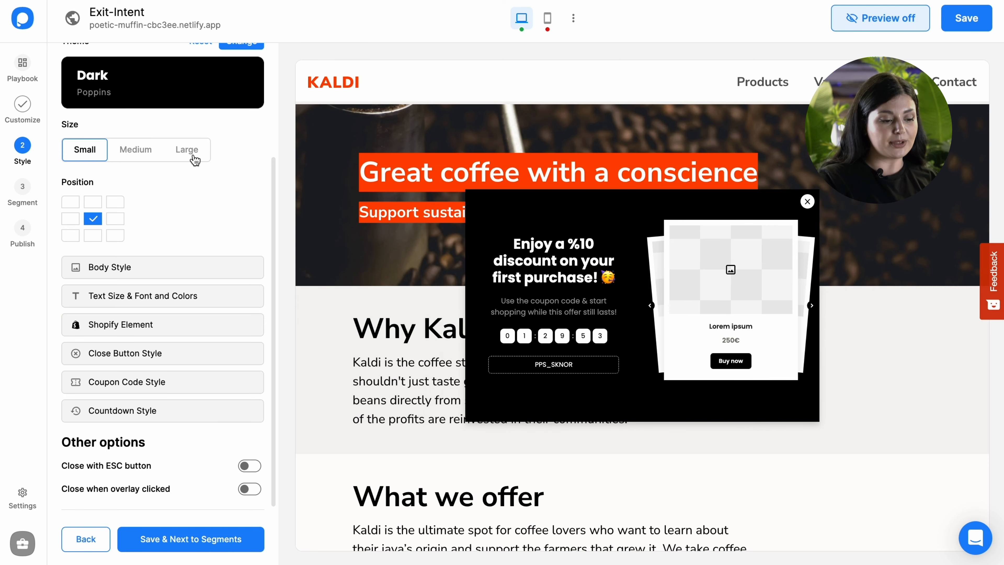
left_click(186, 154)
left_click(131, 151)
left_click(70, 235)
left_click(115, 235)
left_click(70, 235)
- Set the popup's body background to a pink gradient Lottie animation and collapse the body style settings
left_click(102, 269)
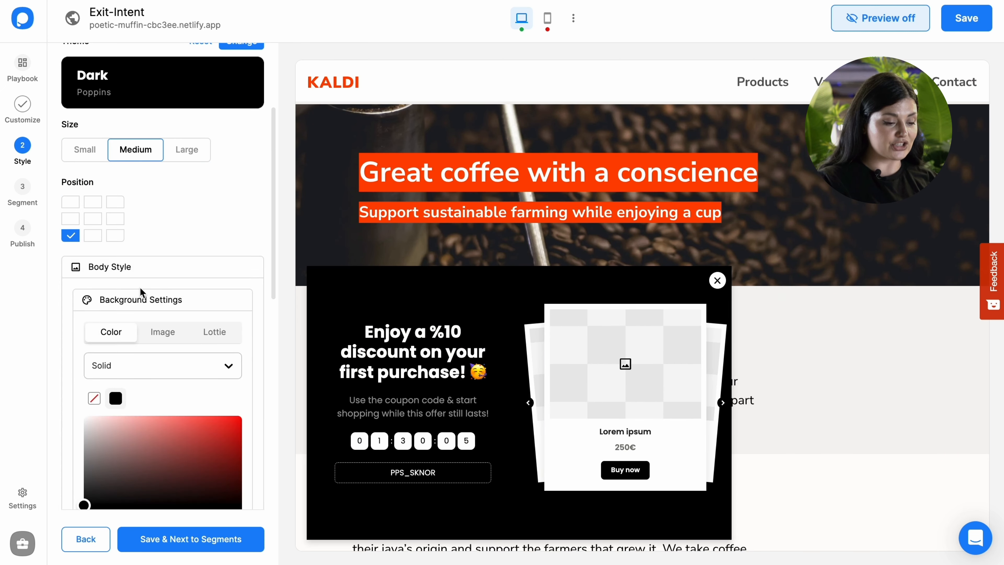
scroll(142, 285, "down", 4)
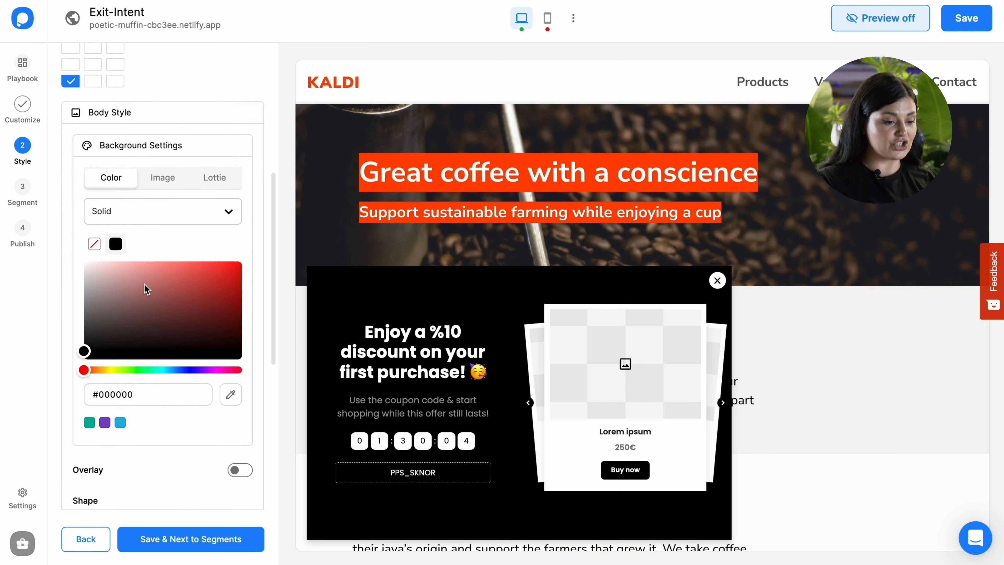
left_click(209, 180)
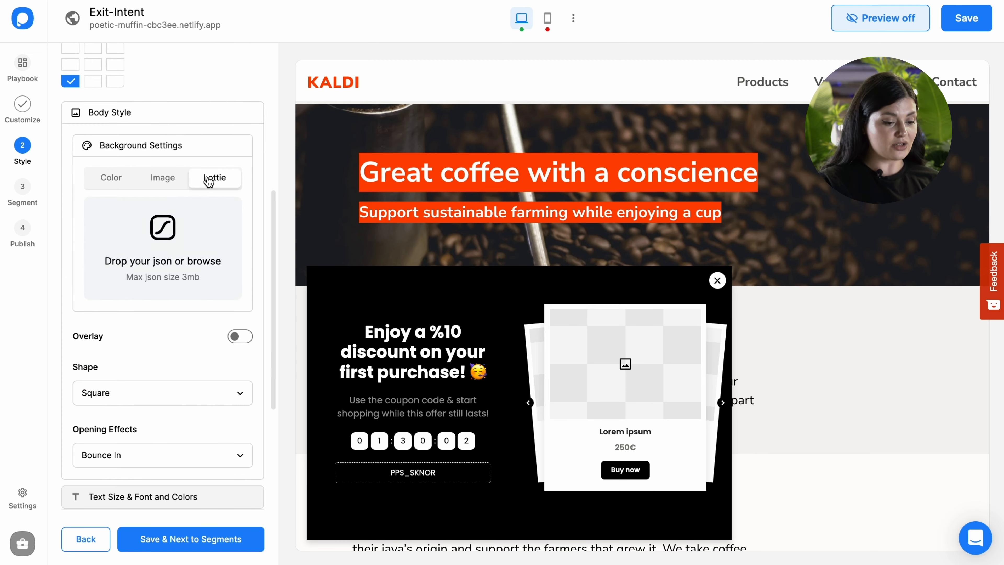
left_click(176, 230)
left_click(386, 301)
left_click(716, 389)
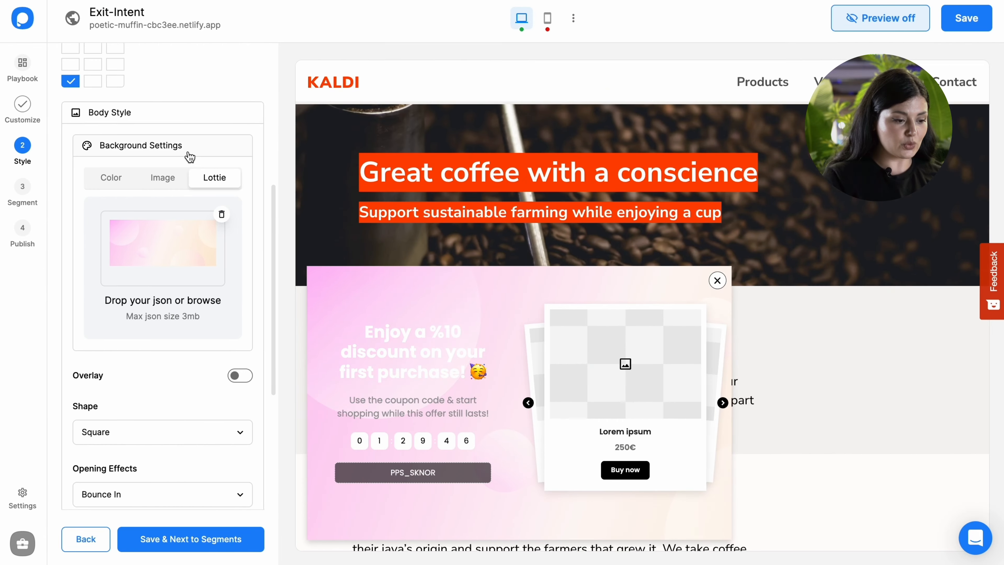
left_click(182, 115)
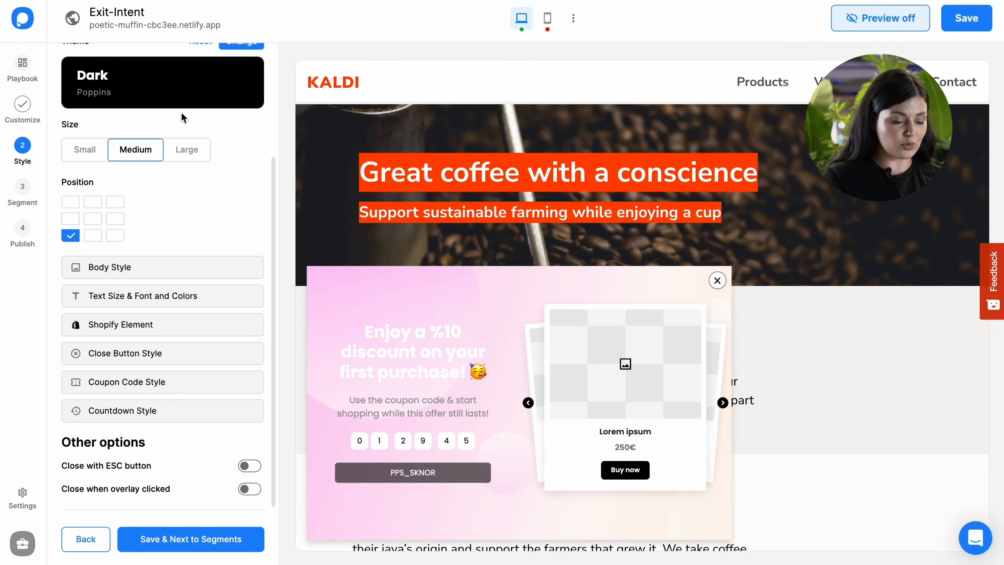
- Examine the Shopify element's product feed URL, currency, button and product template settings
left_click(20, 112)
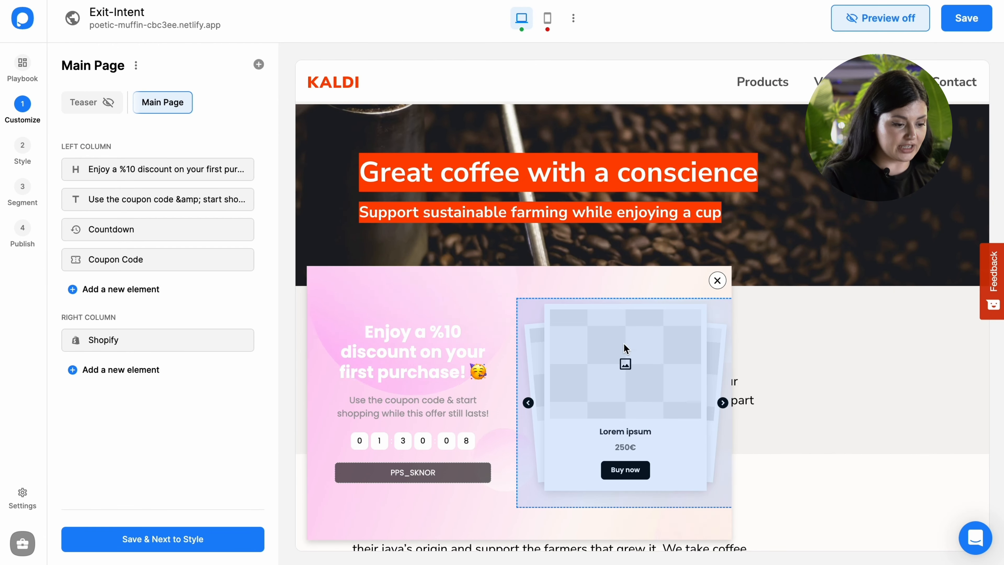
left_click(148, 338)
left_click(107, 182)
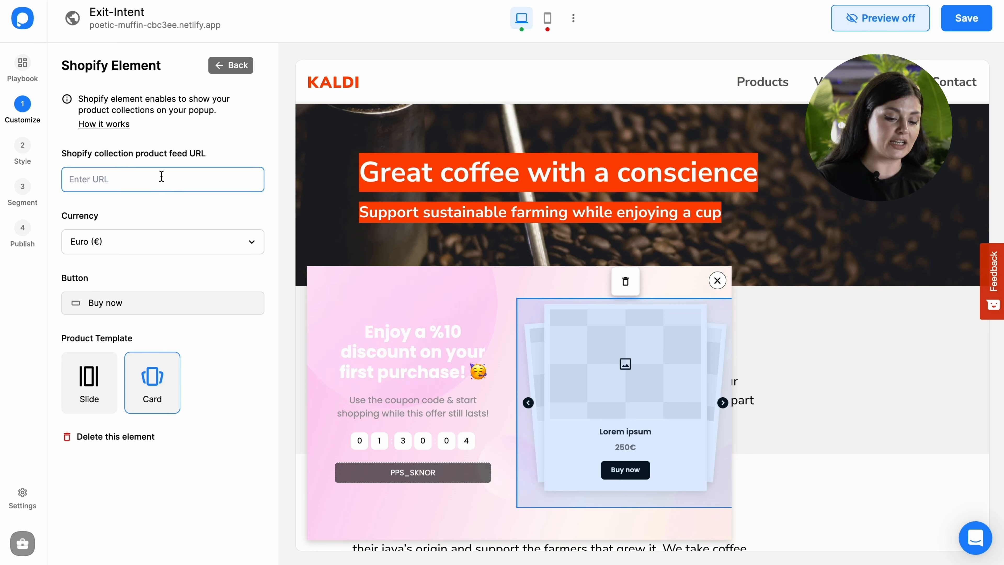
left_click(745, 412)
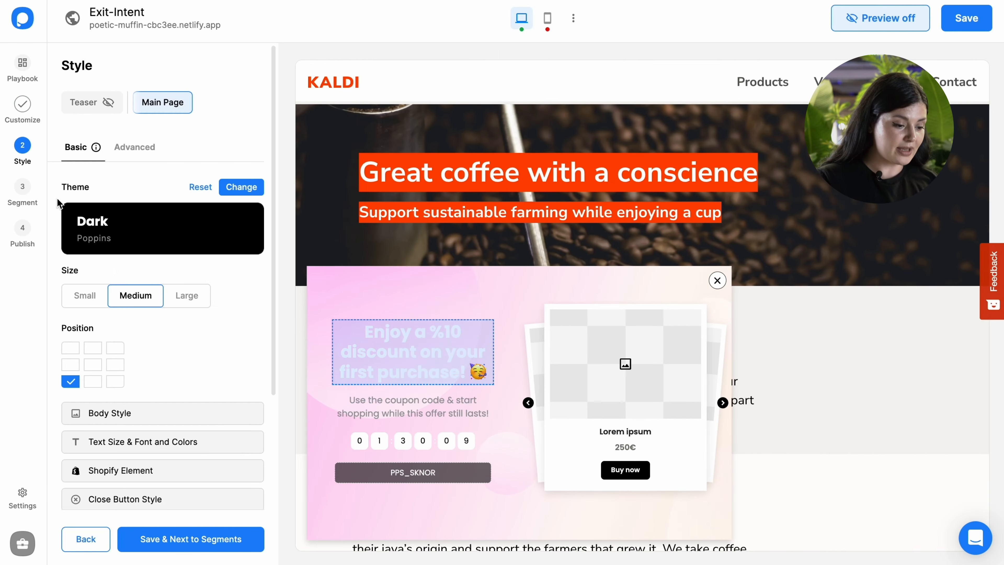
- Review the Shopify element's font, body, button and arrow style settings
scroll(179, 312, "down", 4)
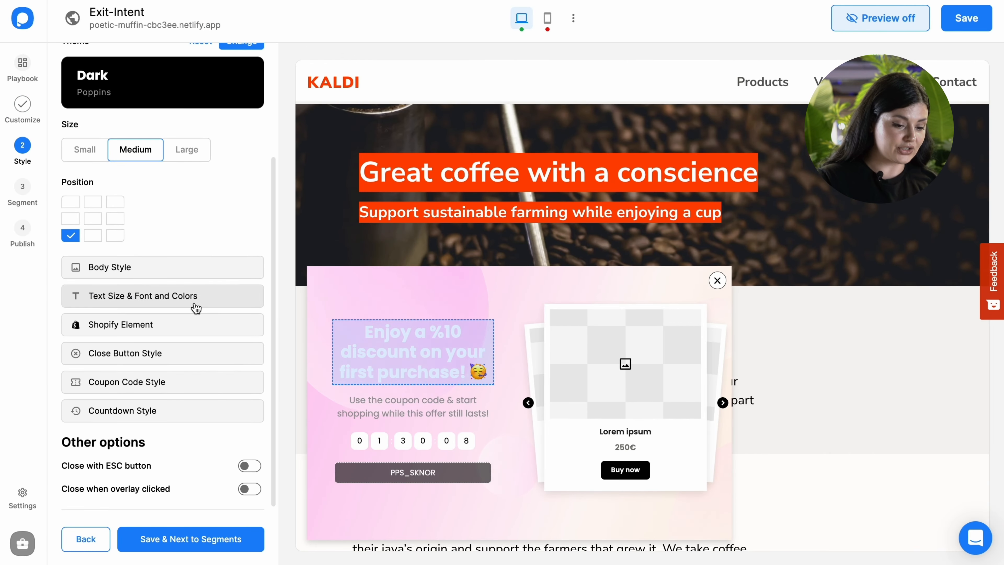
left_click(166, 335)
scroll(168, 338, "down", 8)
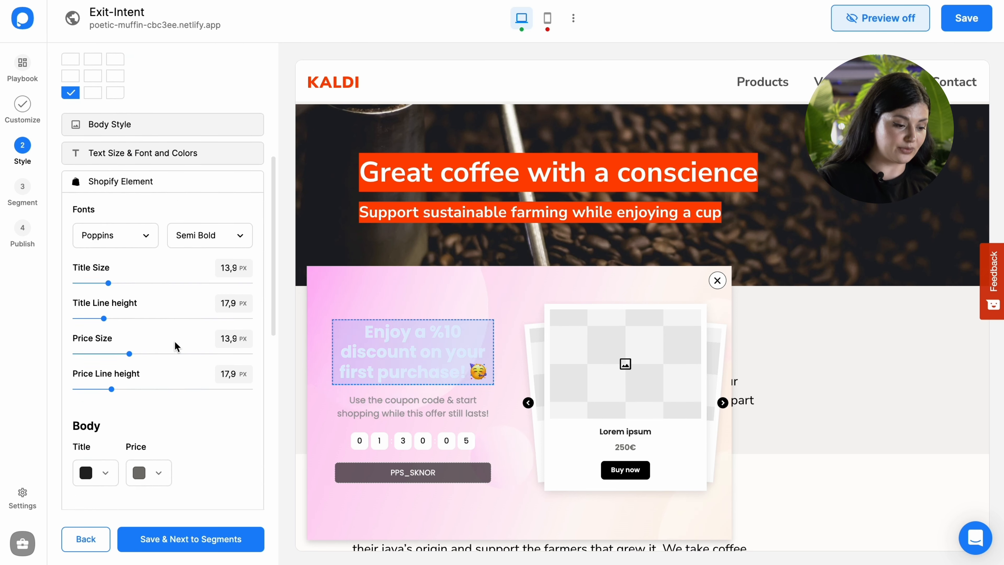
scroll(176, 348, "down", 5)
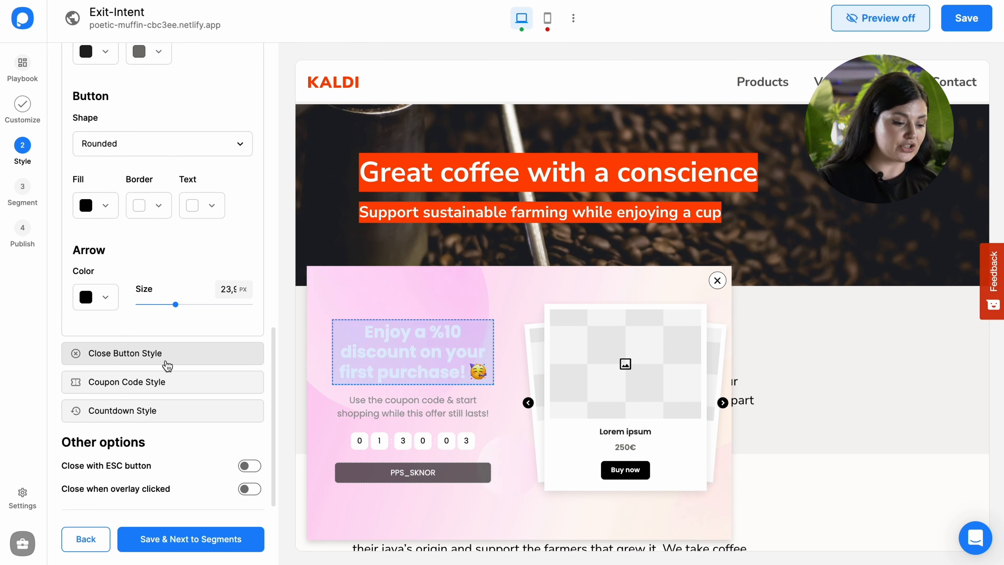
- Set the coupon code's stroke style to Solid
left_click(163, 385)
left_click(139, 298)
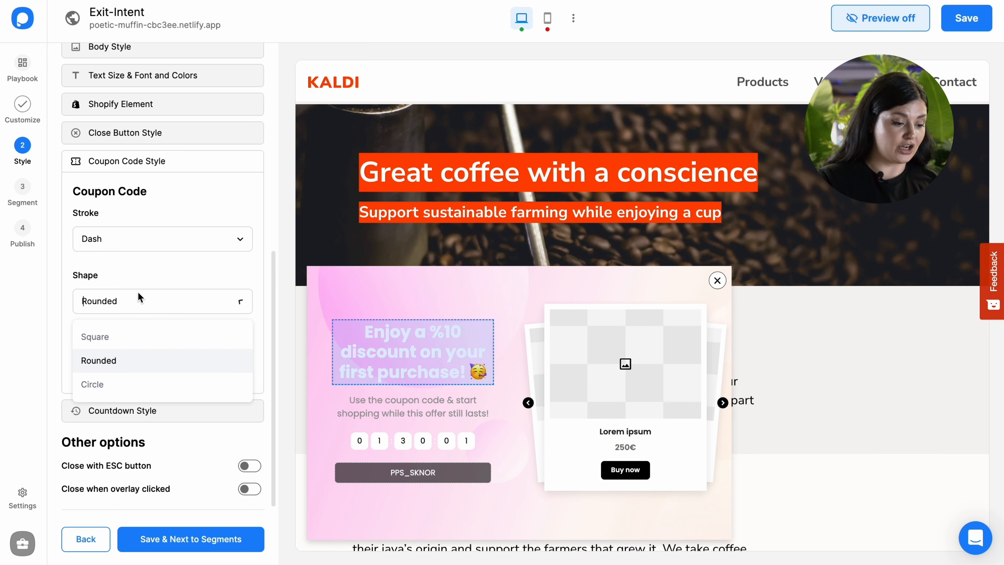
left_click(142, 242)
left_click(142, 299)
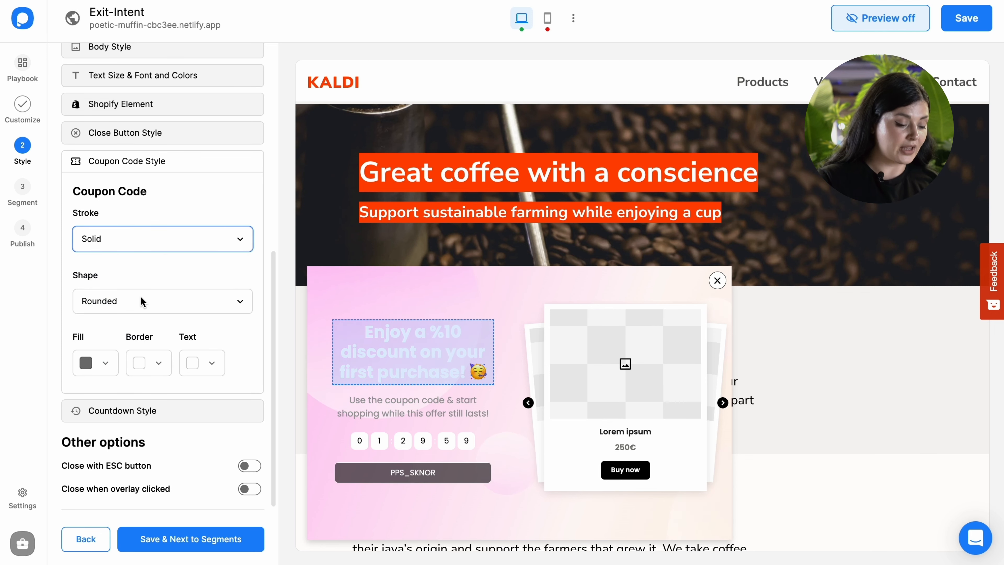
- Compare the Square, Rounded and Circle shapes for the countdown and set its shape to Circle
left_click(143, 411)
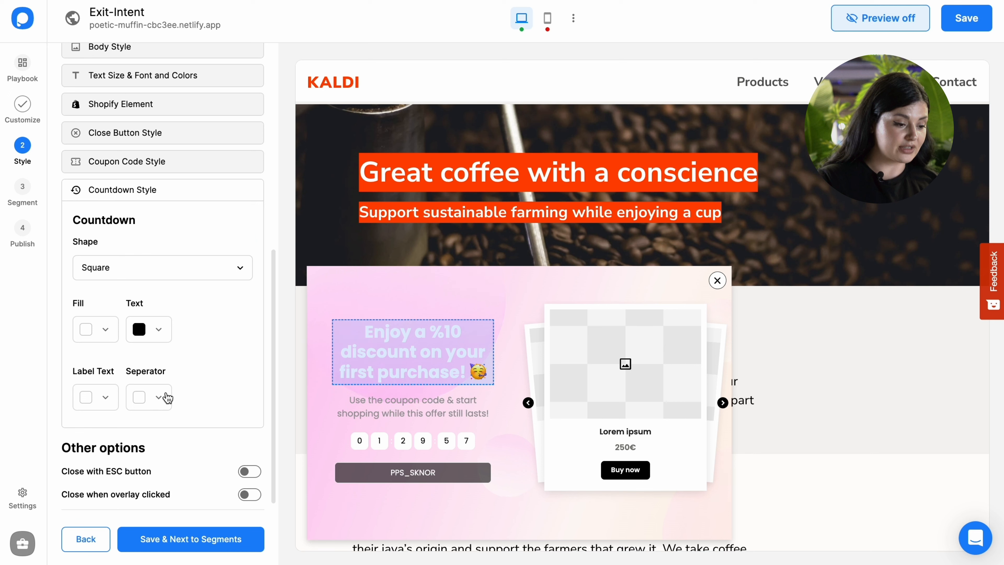
left_click(133, 268)
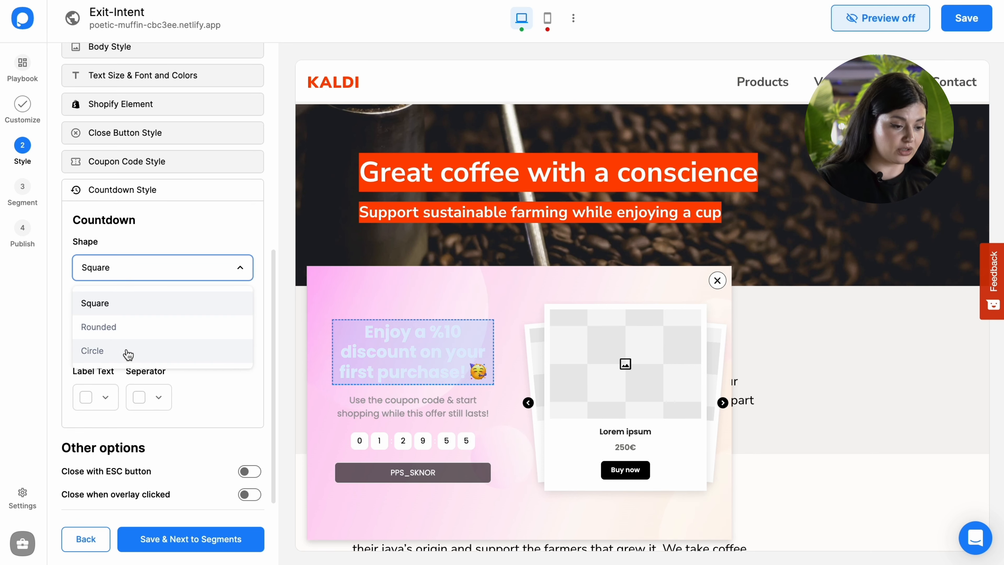
left_click(127, 351)
left_click(139, 273)
left_click(135, 304)
left_click(139, 274)
left_click(142, 329)
left_click(124, 273)
left_click(118, 350)
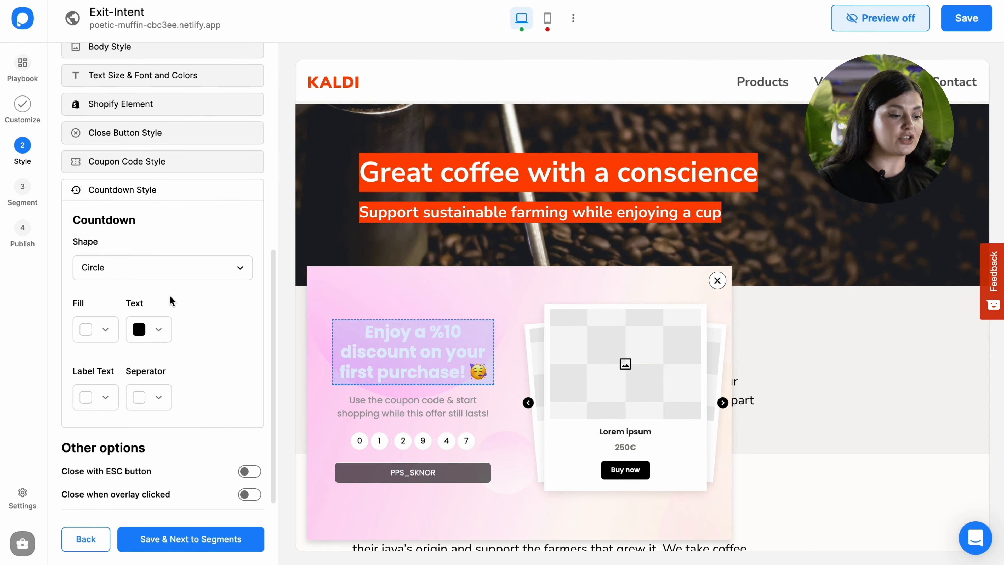
- Go to the segment settings and review the rules available for audience targeting
left_click(23, 188)
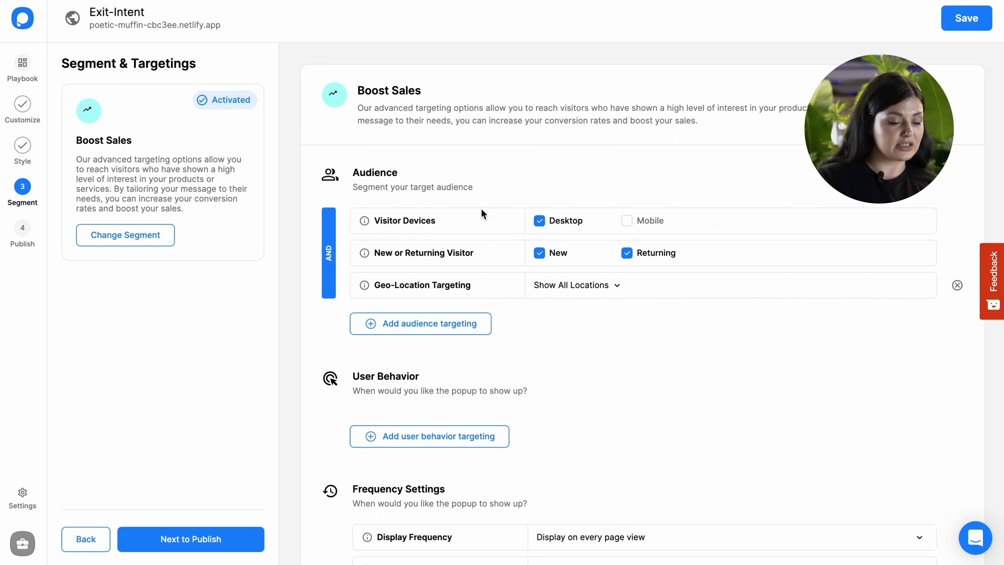
left_click(454, 324)
scroll(533, 290, "down", 5)
left_click(689, 81)
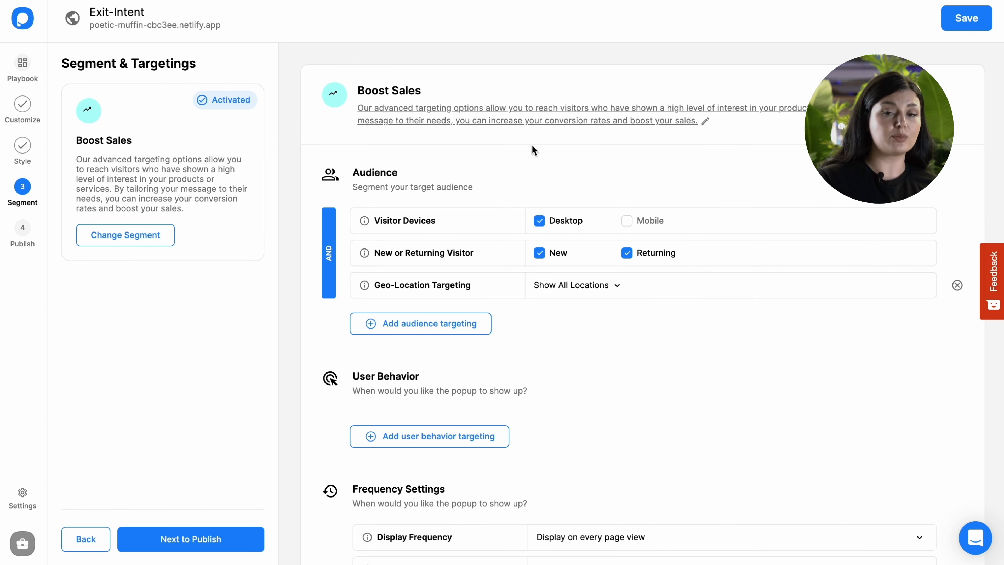
- Browse the predefined and custom segments and change the popup's segment to Cart Recovery
left_click(121, 236)
scroll(630, 260, "down", 7)
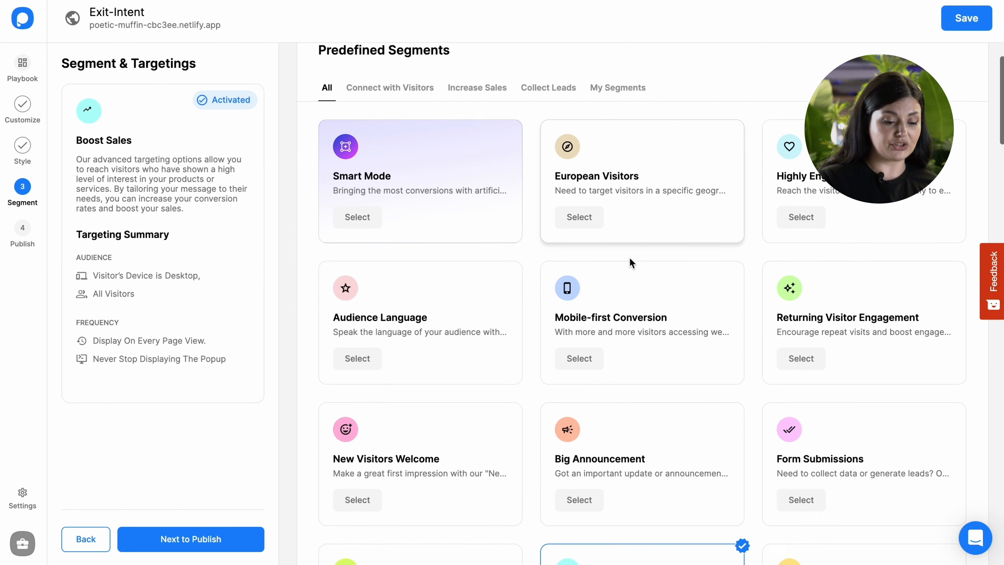
scroll(733, 260, "up", 7)
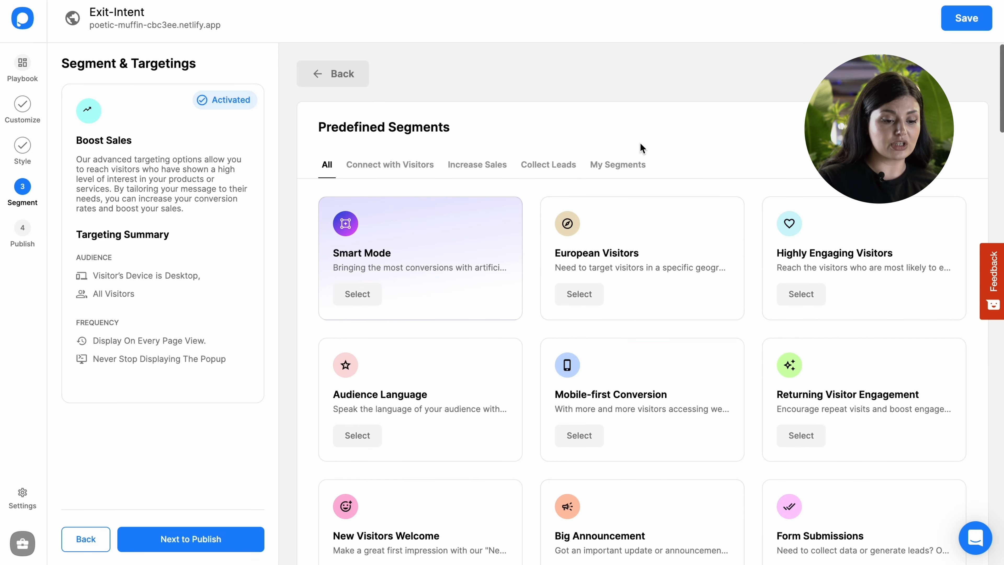
left_click(629, 164)
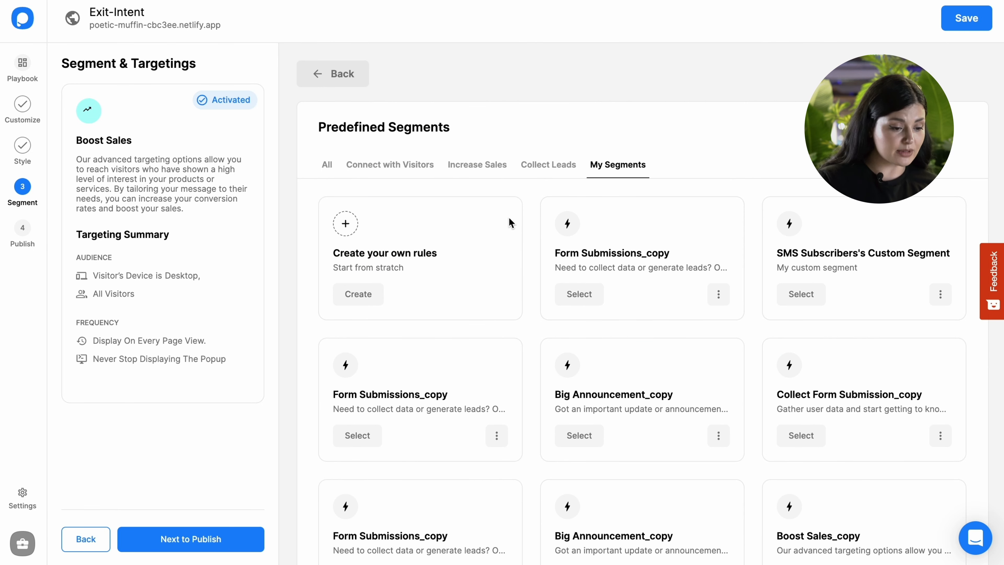
left_click(328, 166)
scroll(518, 236, "down", 6)
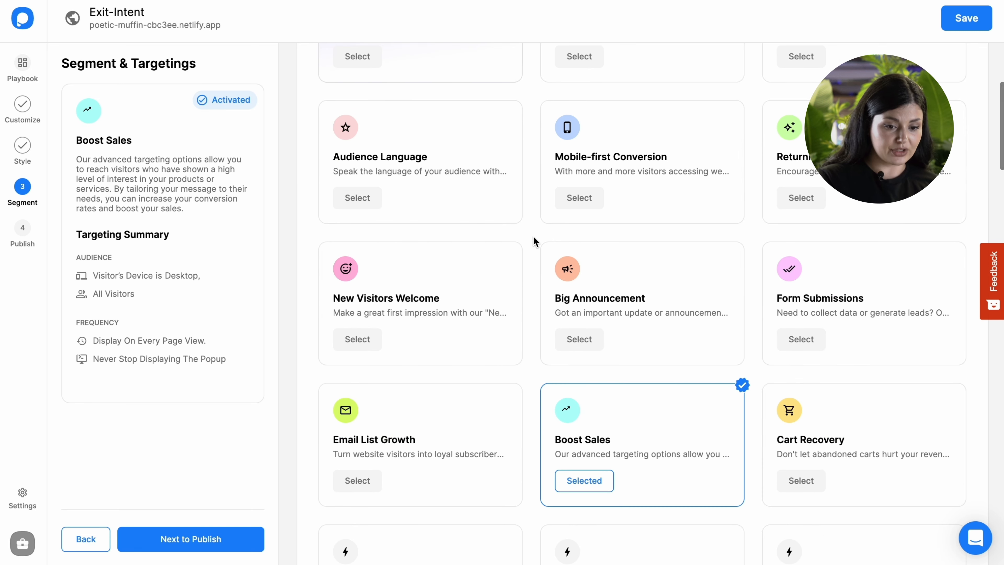
scroll(538, 237, "down", 3)
scroll(633, 222, "up", 1)
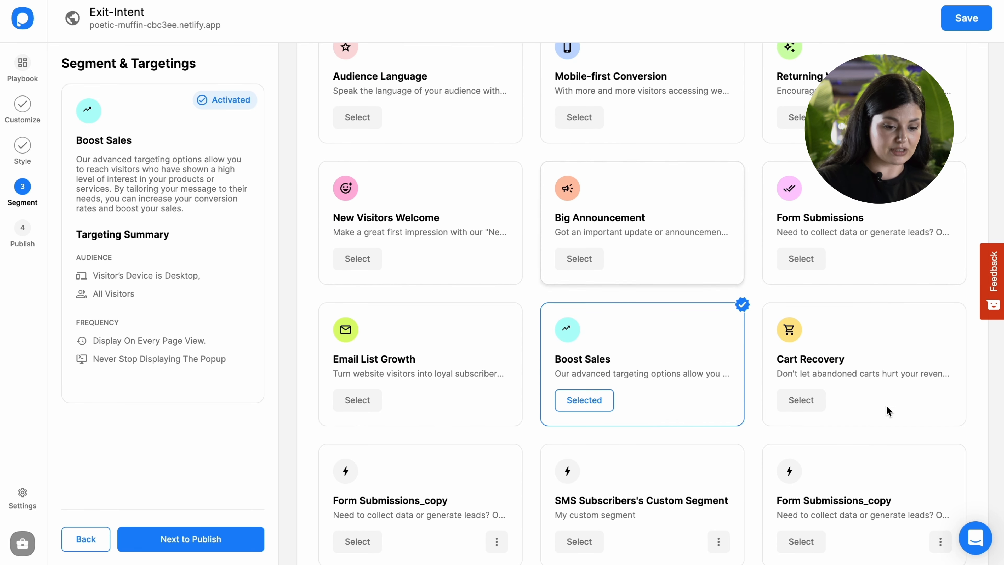
left_click(802, 400)
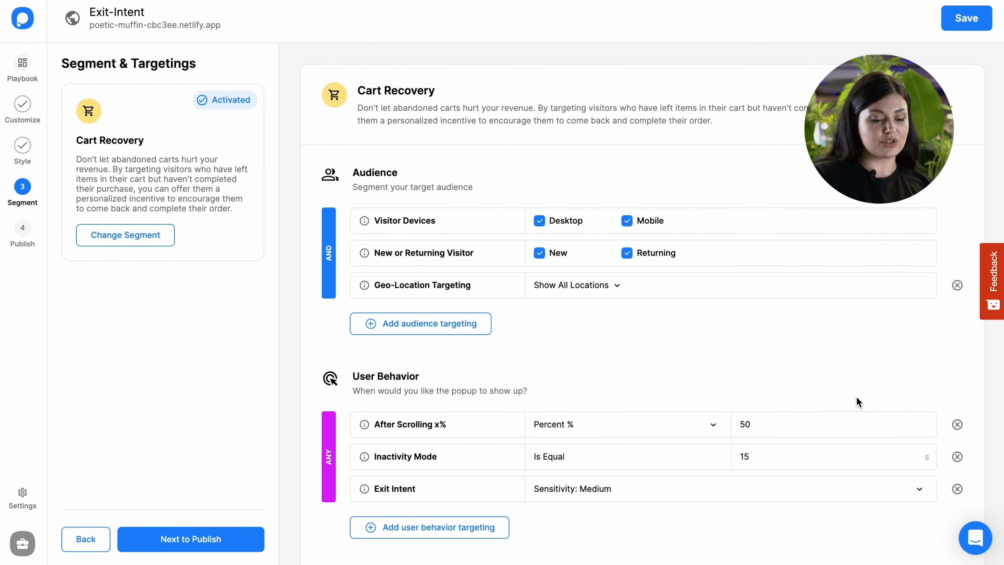
- Remove the Exit Intent rule from the user behavior targeting and add it again with Medium sensitivity
scroll(807, 359, "down", 2)
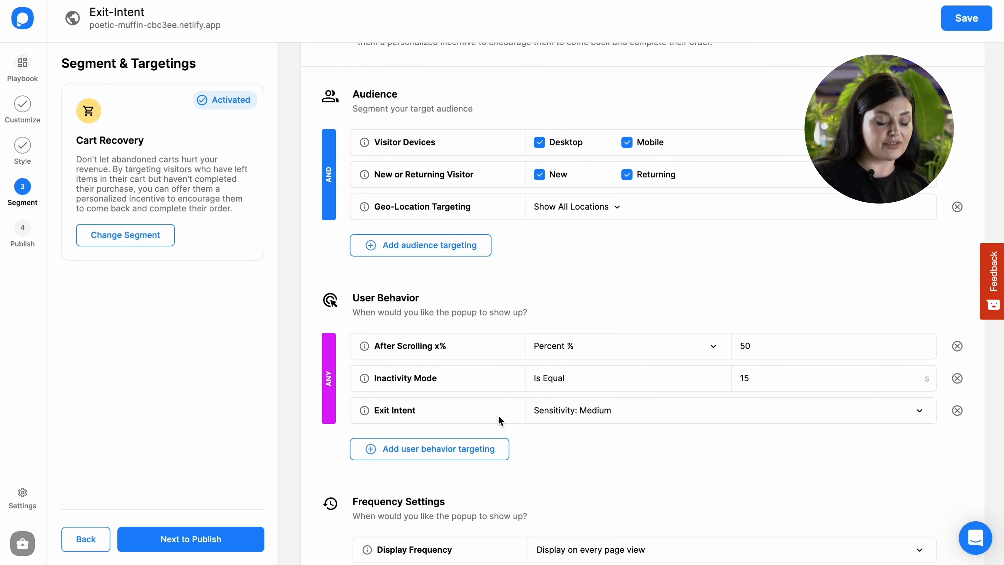
left_click(957, 411)
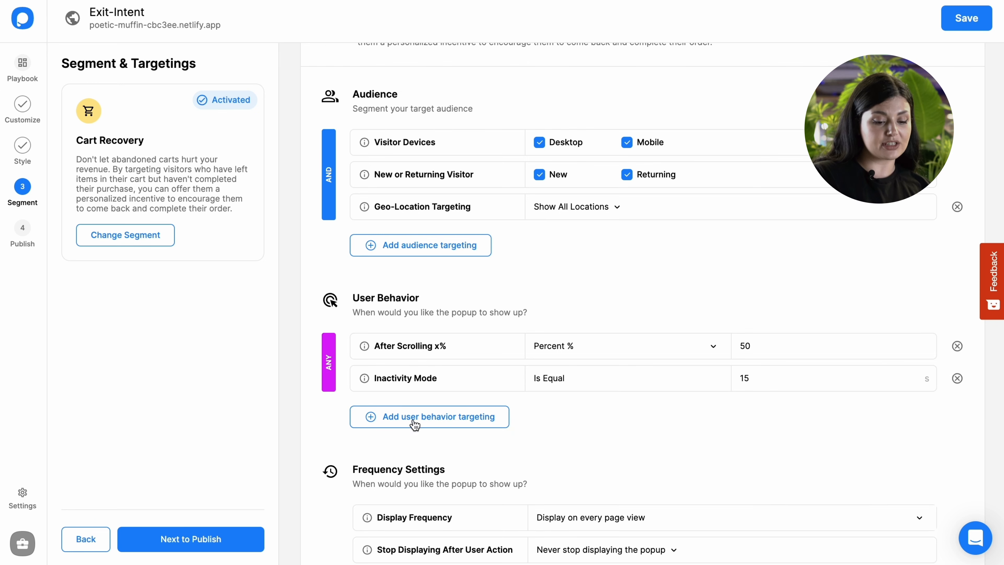
left_click(409, 419)
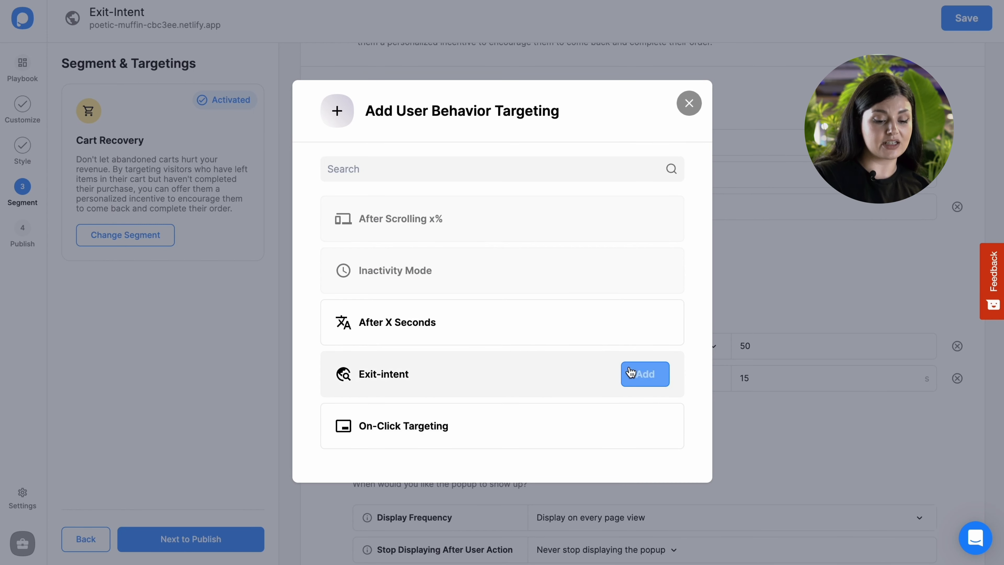
left_click(639, 378)
left_click(629, 415)
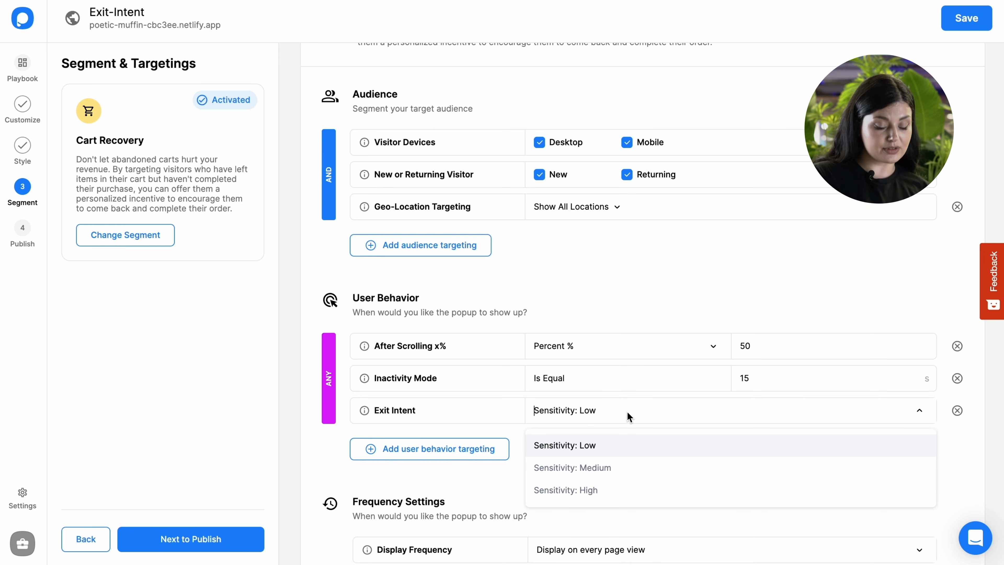
left_click(605, 481)
- Check the frequency settings and save the customized Cart Recovery segment
scroll(605, 470, "down", 3)
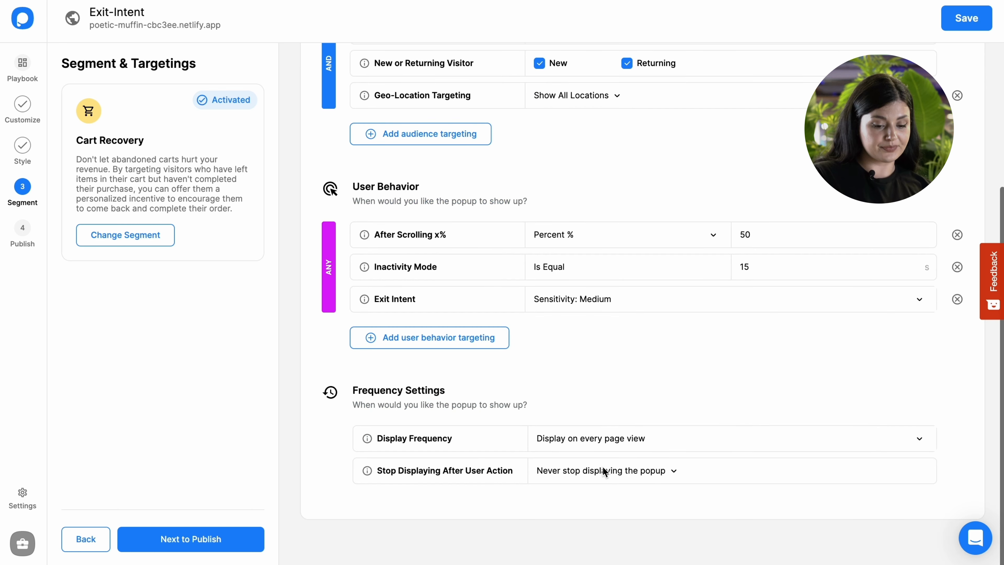
scroll(707, 267, "up", 5)
left_click(949, 24)
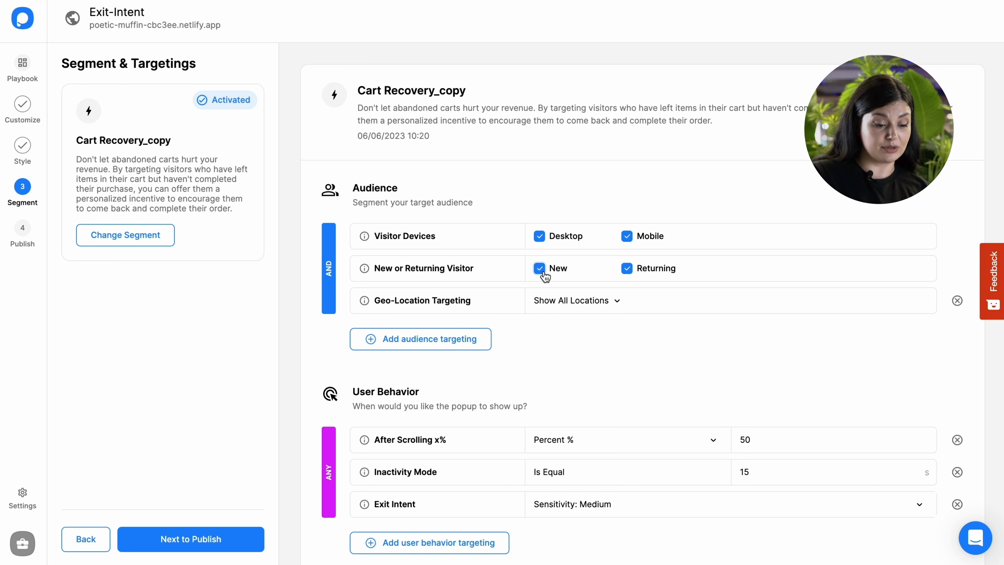
- Try to add a Geo-Location Targeting rule from the available audience targeting rules
left_click(466, 340)
scroll(529, 338, "down", 5)
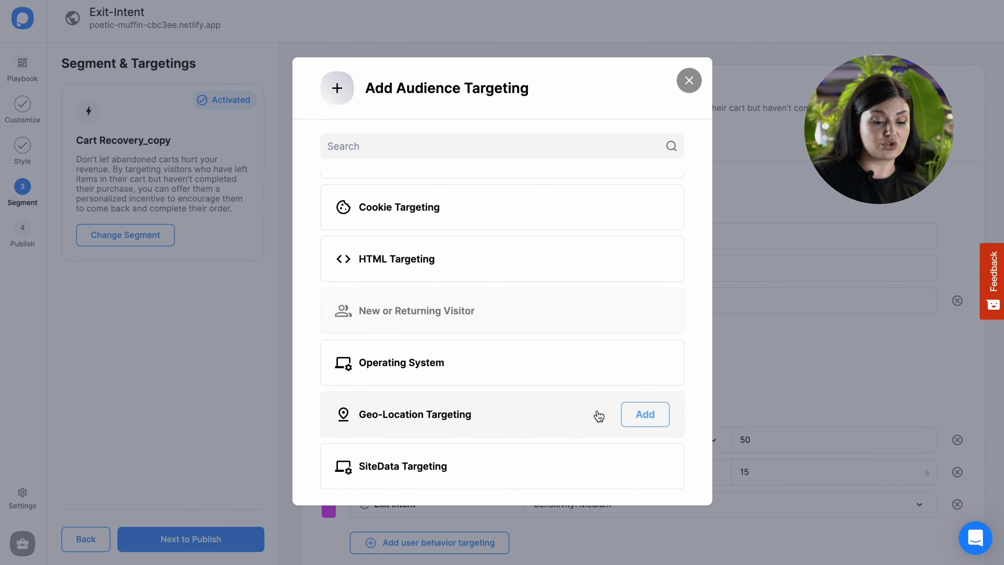
left_click(630, 418)
left_click(555, 312)
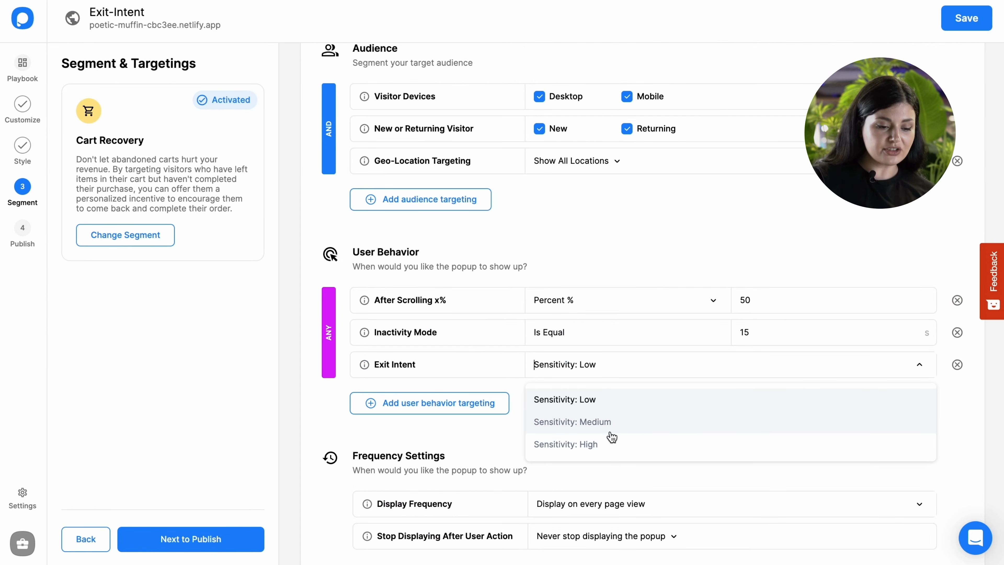
- Set the Exit Intent sensitivity to Medium and review the other user behavior targeting rules
left_click(611, 422)
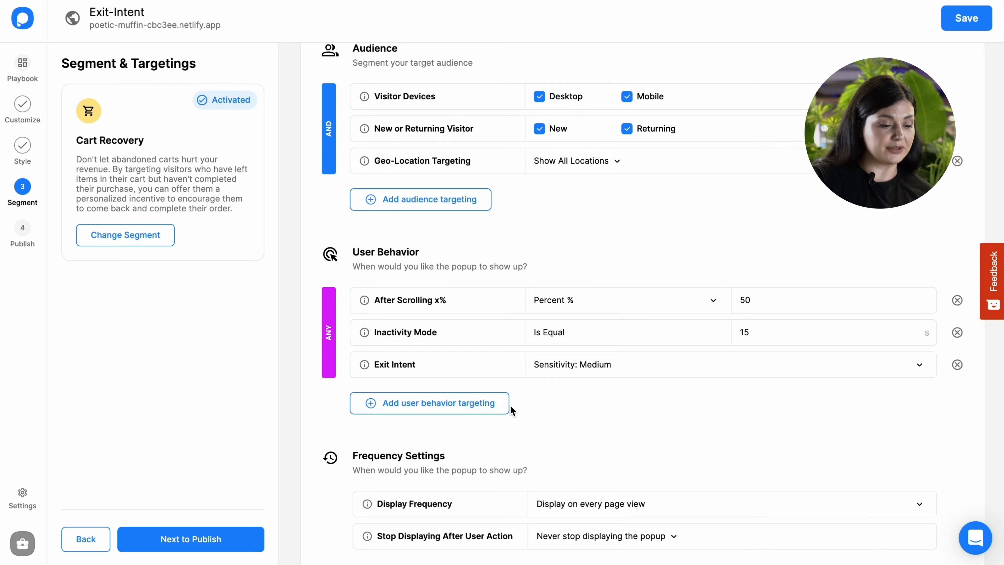
left_click(490, 407)
left_click(689, 104)
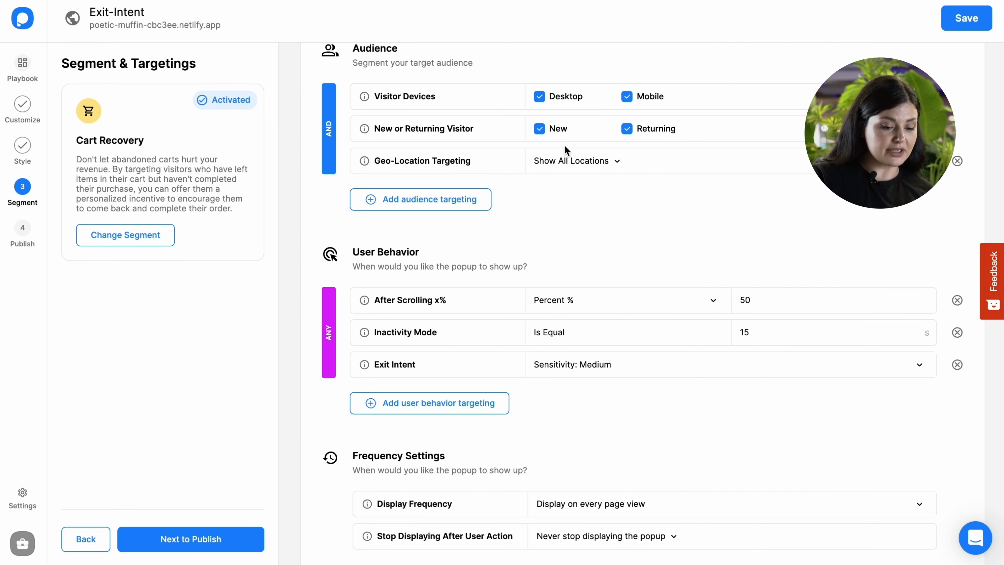
- Proceed to the publish stage, saving the segment changes, and review the targeting summary
left_click(29, 234)
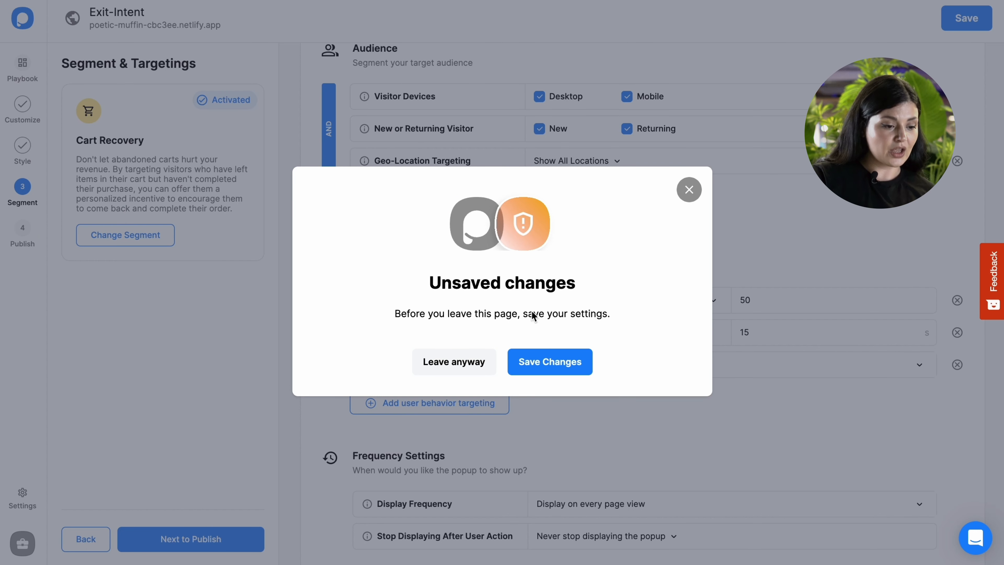
left_click(581, 368)
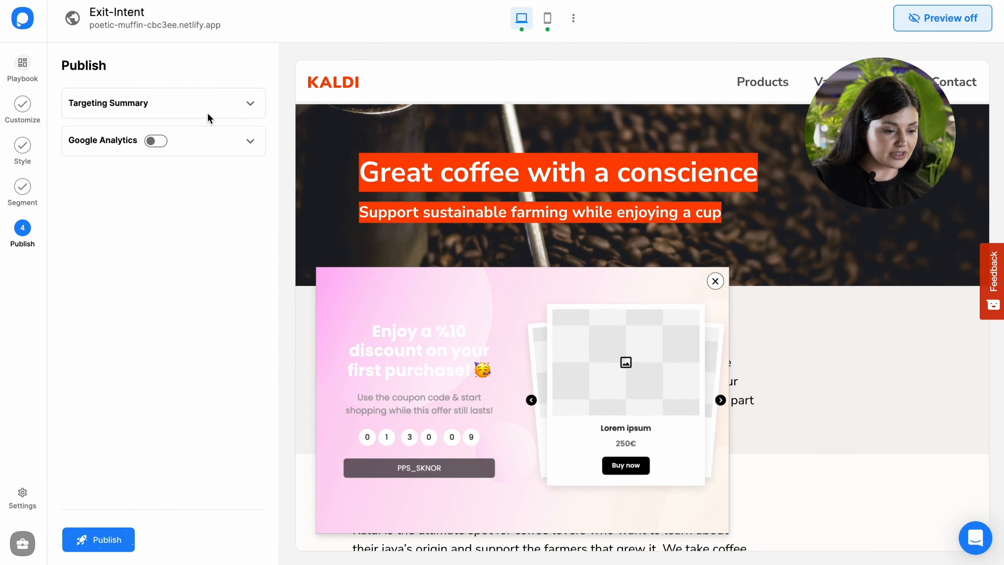
left_click(208, 113)
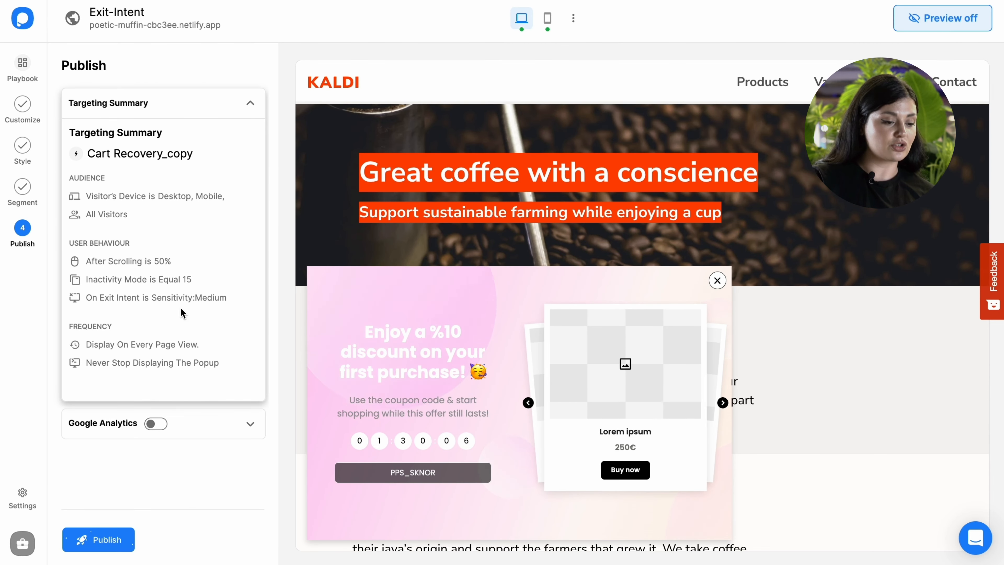
left_click(180, 106)
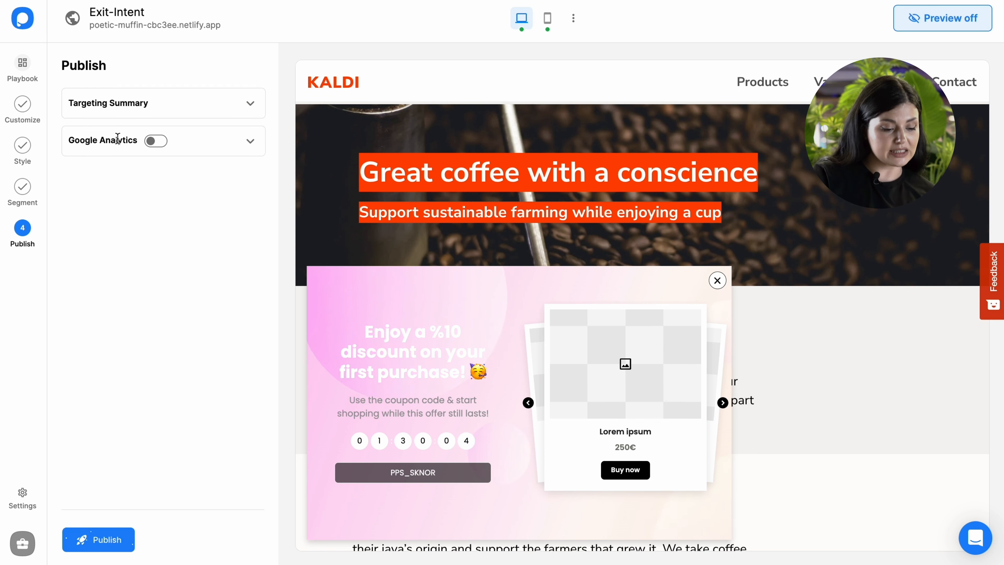